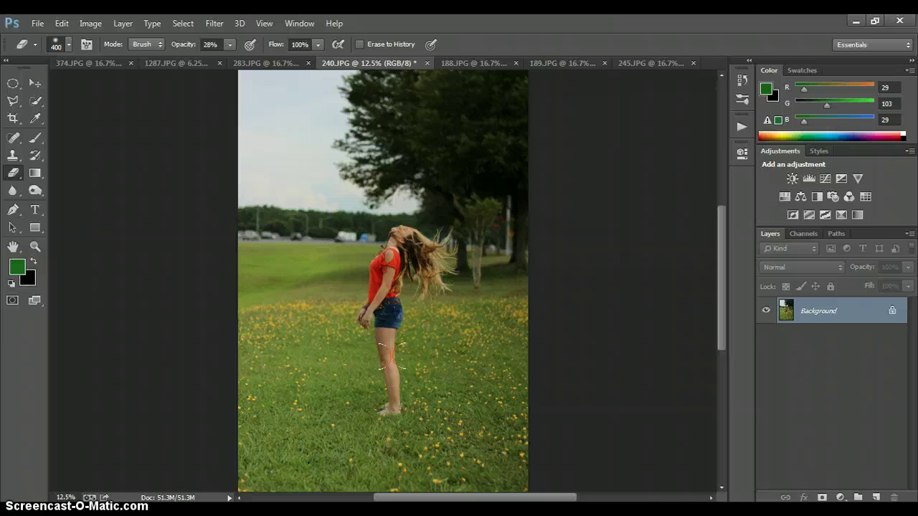
# Widen the canvas of 240.JPG to 200 inches, keeping the photo anchored at the centre
pyautogui.click(346, 336)
pyautogui.click(88, 24)
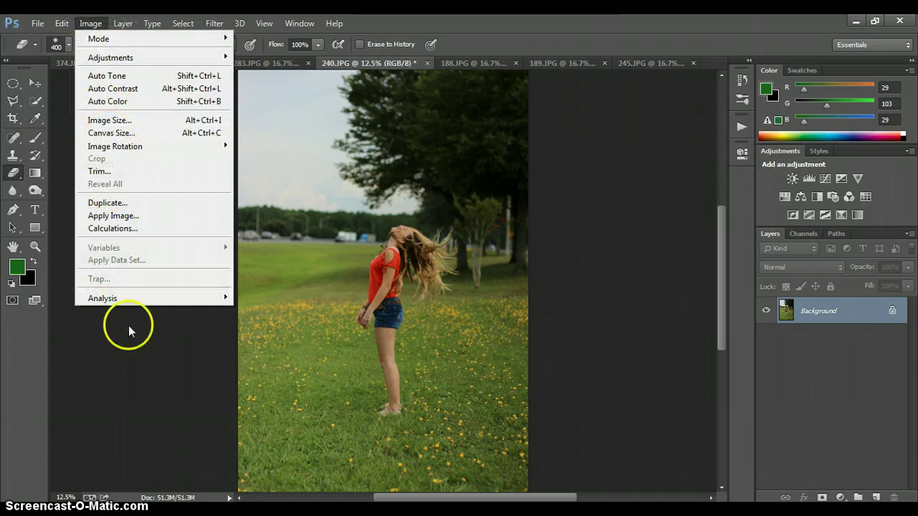
pyautogui.click(136, 352)
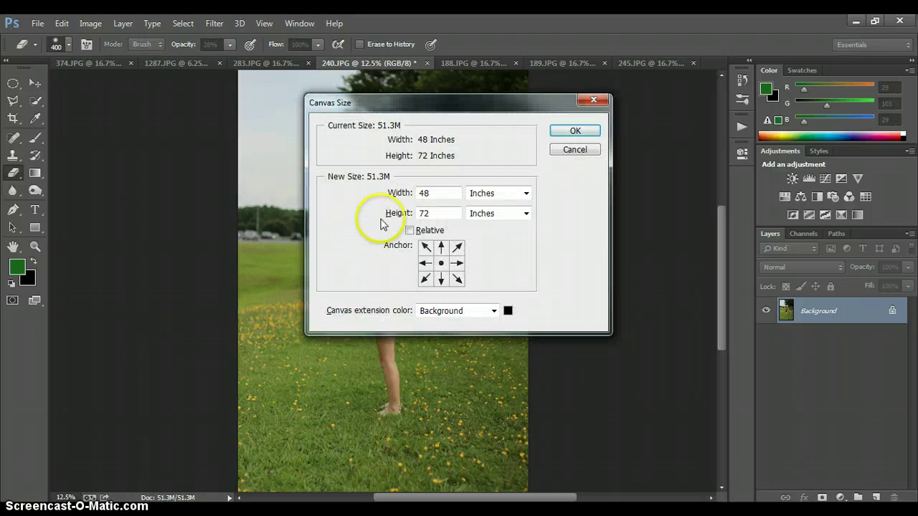
pyautogui.doubleClick(448, 194)
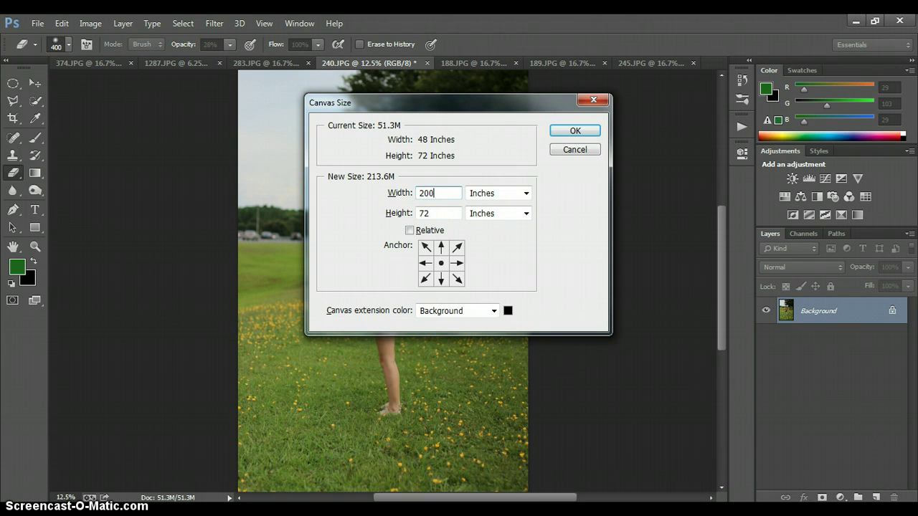
pyautogui.click(563, 133)
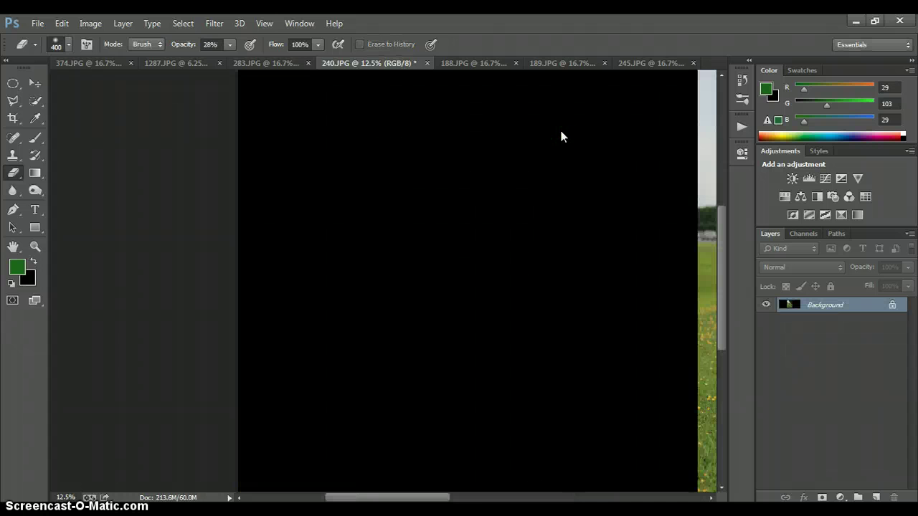
pyautogui.hotkey('ctrl', '-')
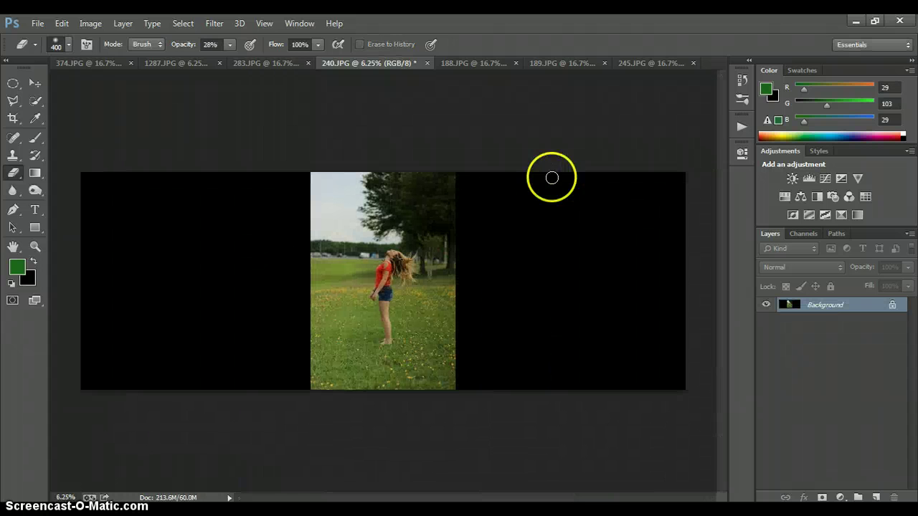
# Look through the open photos 188.JPG, 189.JPG and 245.JPG for pieces that can extend the scene
pyautogui.click(38, 25)
pyautogui.click(49, 52)
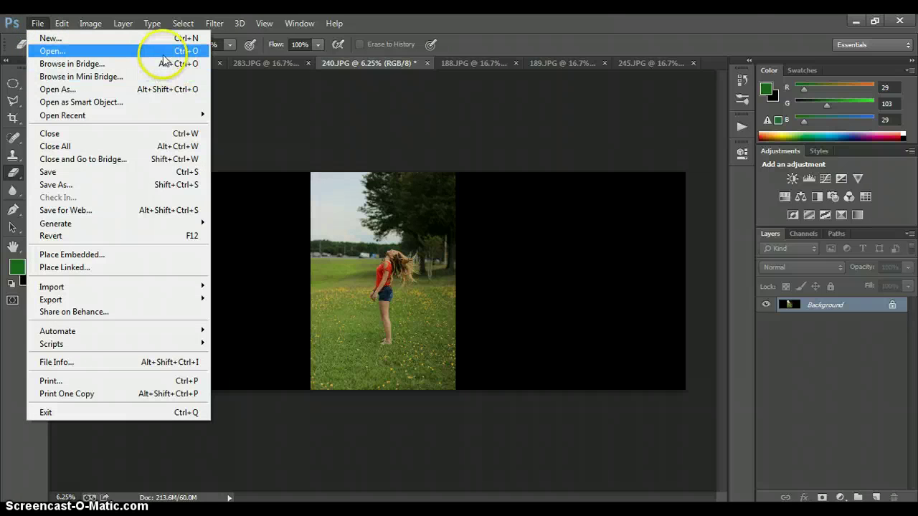
pyautogui.click(351, 60)
pyautogui.click(471, 65)
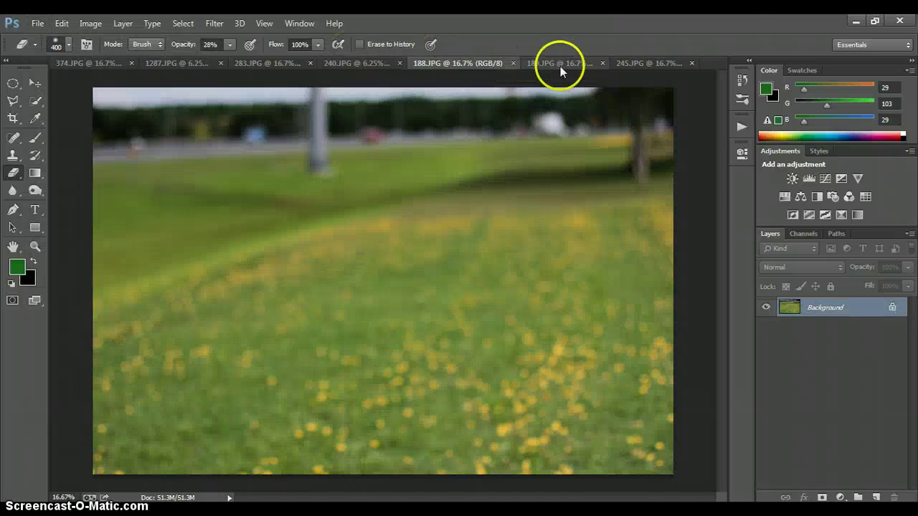
pyautogui.click(560, 64)
pyautogui.click(647, 65)
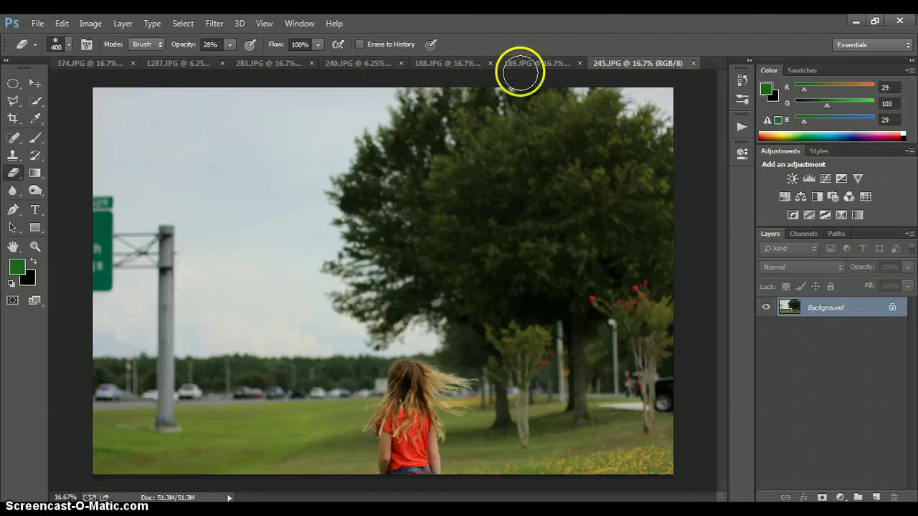
# Try overlaying 188.JPG as a layer on the lower left of the photo in 240.JPG, with its opacity lowered to 52%
pyautogui.click(450, 65)
pyautogui.click(35, 83)
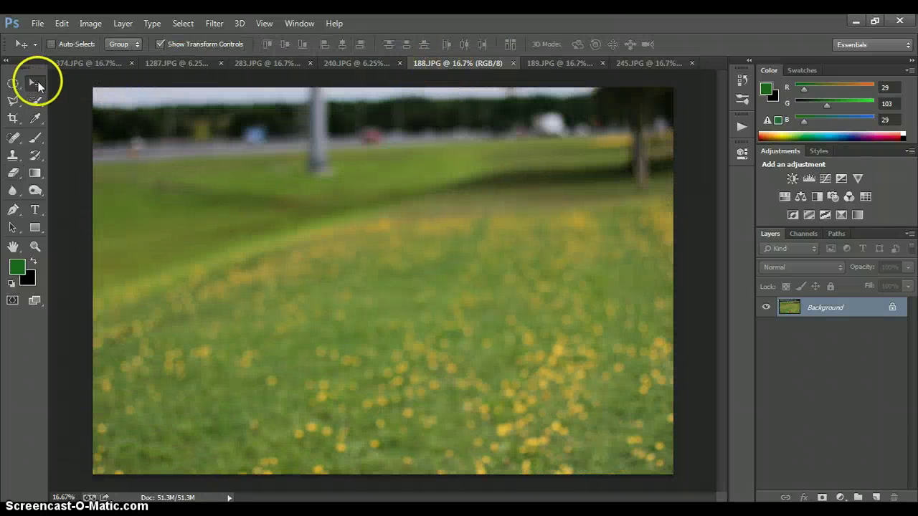
pyautogui.moveTo(353, 266); pyautogui.dragTo(304, 277)
pyautogui.moveTo(352, 309); pyautogui.dragTo(321, 331)
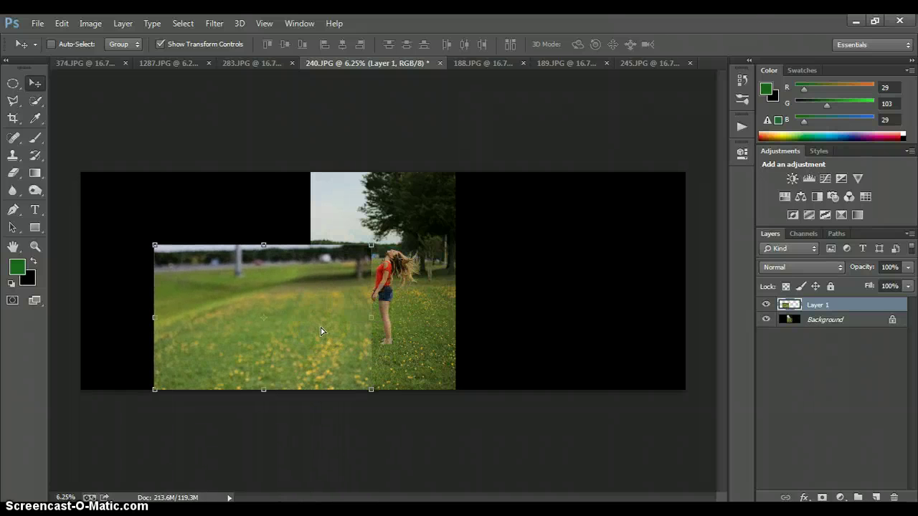
pyautogui.click(908, 267)
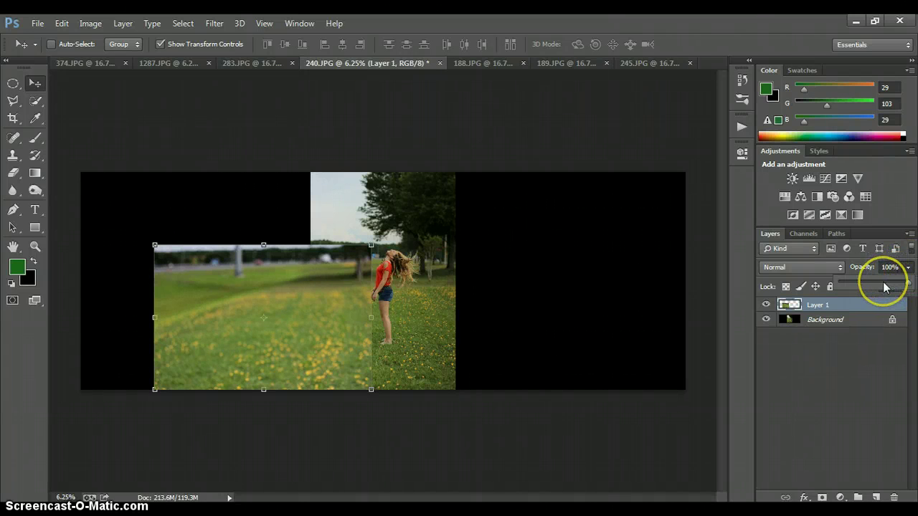
pyautogui.click(884, 287)
pyautogui.hotkey('ctrl', '+')
pyautogui.hotkey('ctrl', '+')
pyautogui.hotkey('ctrl', '+')
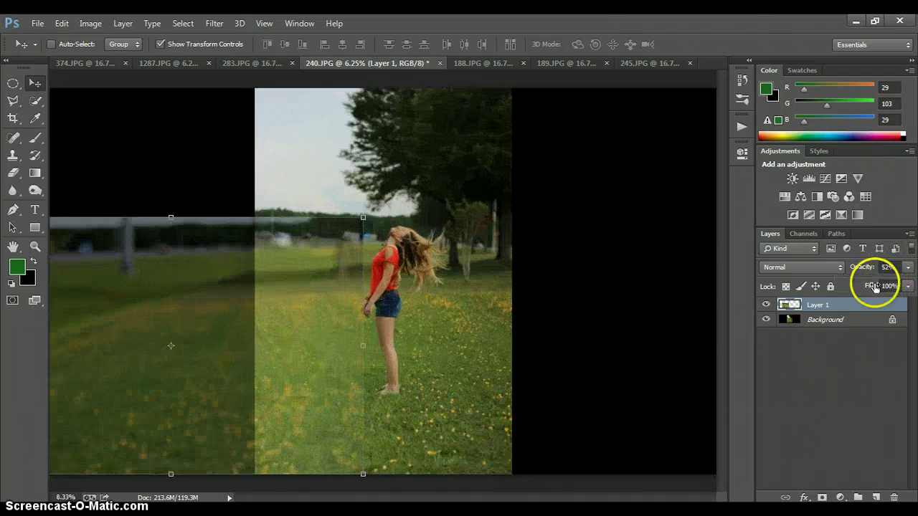
# Overlay 245.JPG as a layer on the upper part of the photo in 240.JPG and lower its opacity to 66%
pyautogui.scroll(-3, 520, 310)
pyautogui.hscroll(-5, 520, 310)
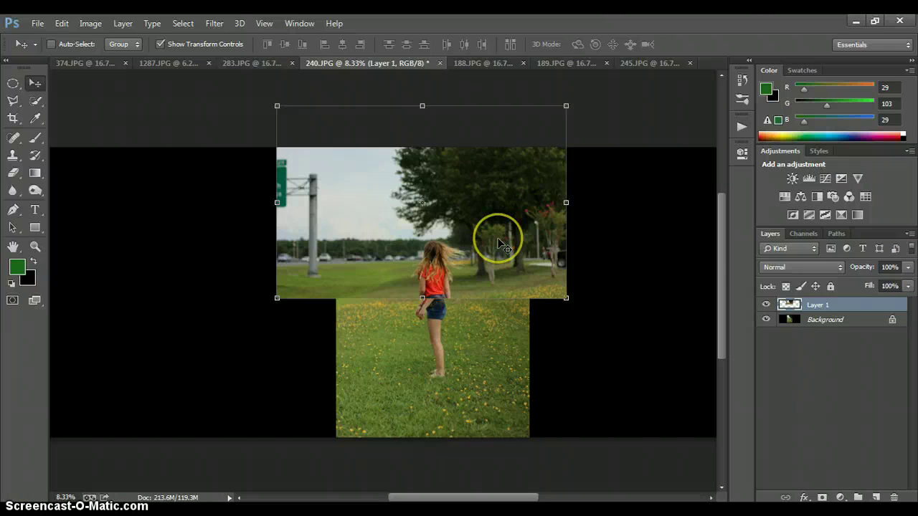
pyautogui.click(908, 267)
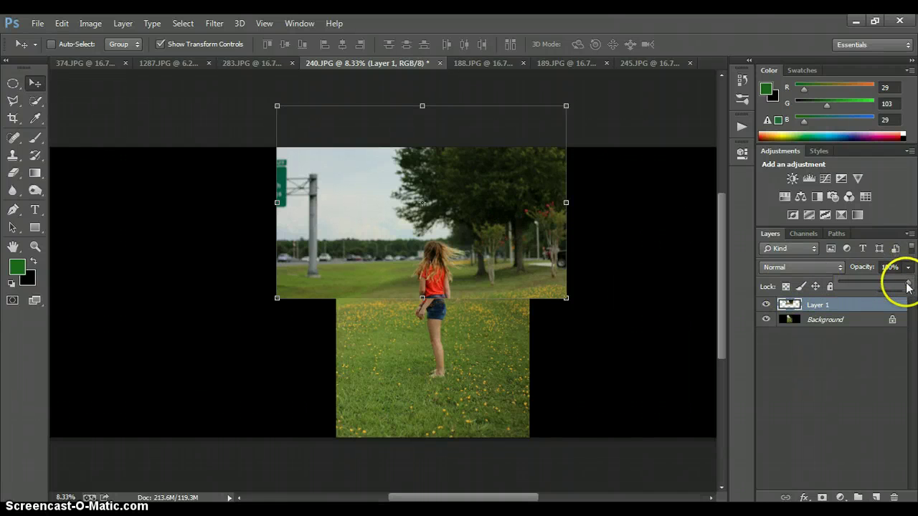
pyautogui.moveTo(906, 287); pyautogui.dragTo(901, 281)
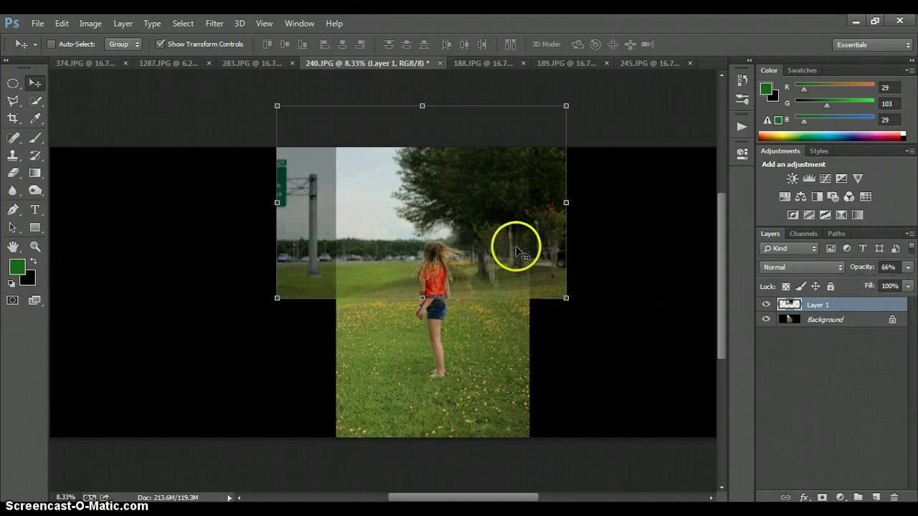
# Align the semi-transparent layer's trees and horizon with those of the base photo
pyautogui.moveTo(512, 246)
pyautogui.mouseDown()
pyautogui.moveTo(525, 247)
pyautogui.moveTo(520, 261)
pyautogui.mouseUp()
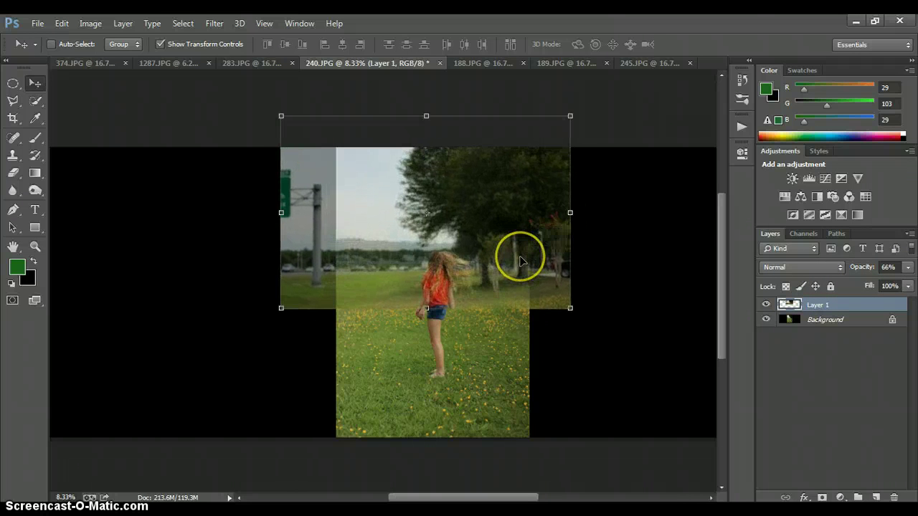
pyautogui.hotkey('ctrl', '+')
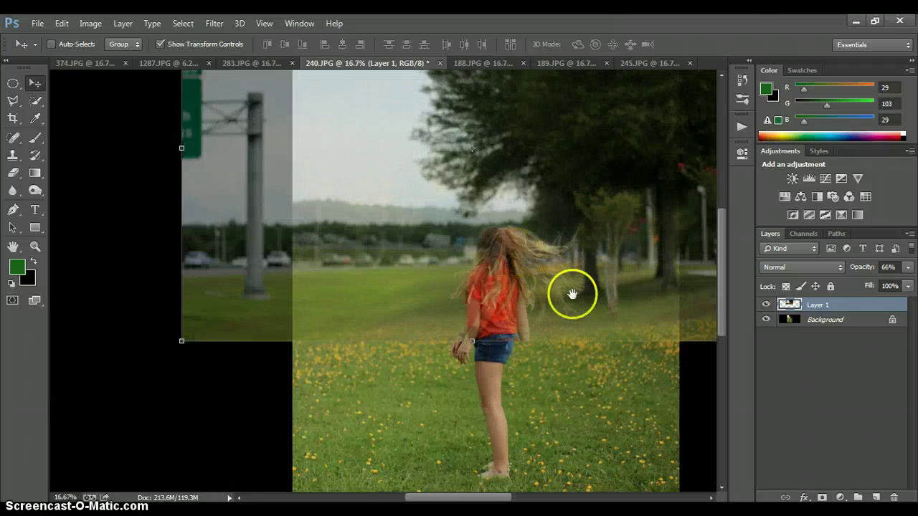
pyautogui.hscroll(5, 572, 294)
pyautogui.moveTo(467, 245); pyautogui.dragTo(449, 214)
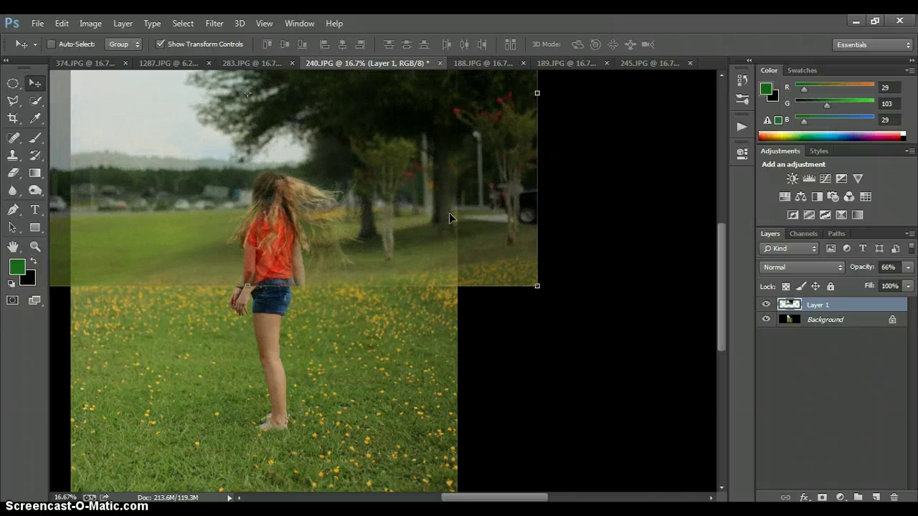
pyautogui.hotkey('ctrl', '-')
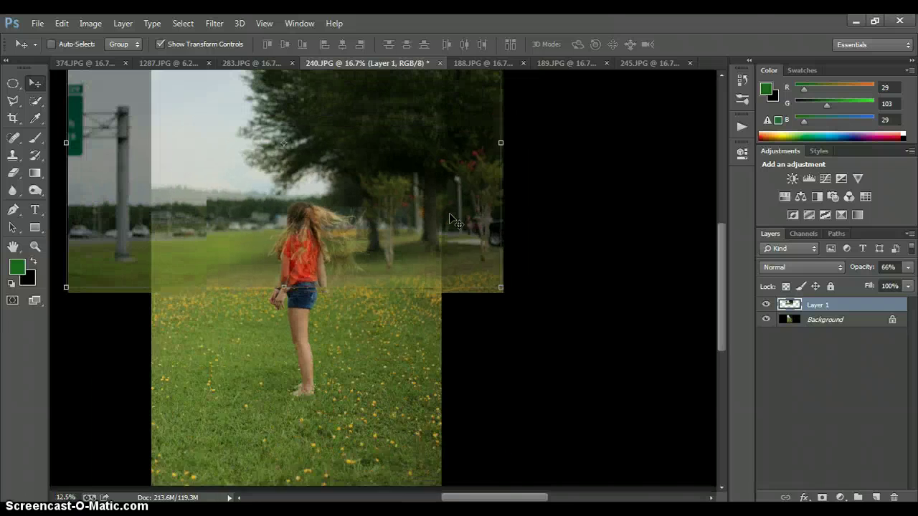
pyautogui.click(446, 300)
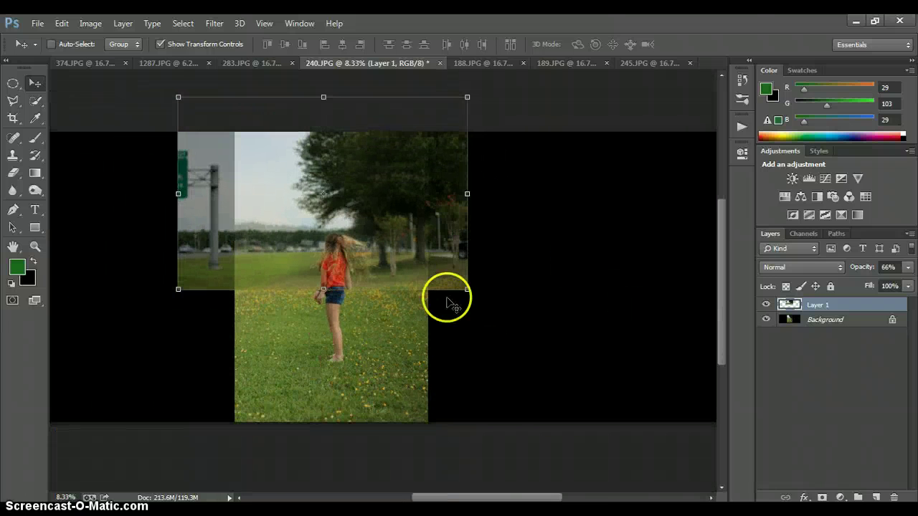
# Add a layer mask to the overlaid photo and erase it over the girl with the 400 px Eraser at 100% opacity
pyautogui.click(822, 497)
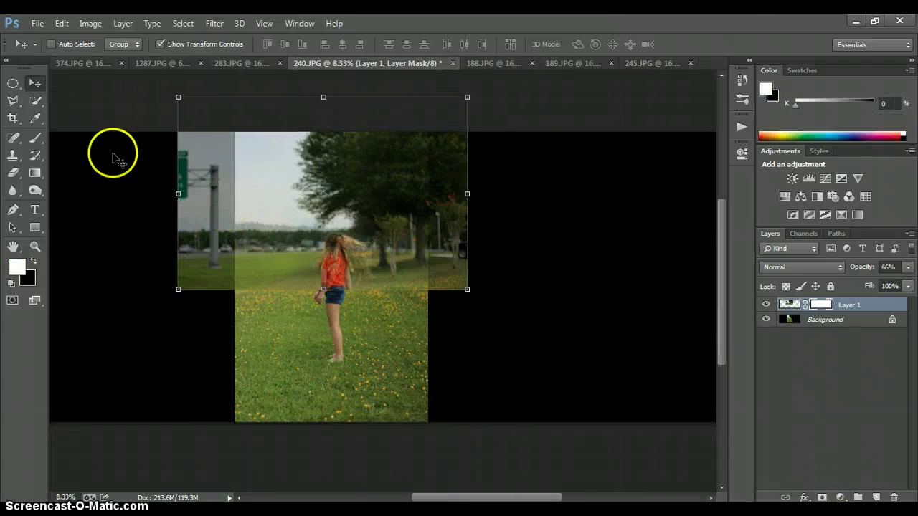
pyautogui.click(15, 187)
pyautogui.click(13, 173)
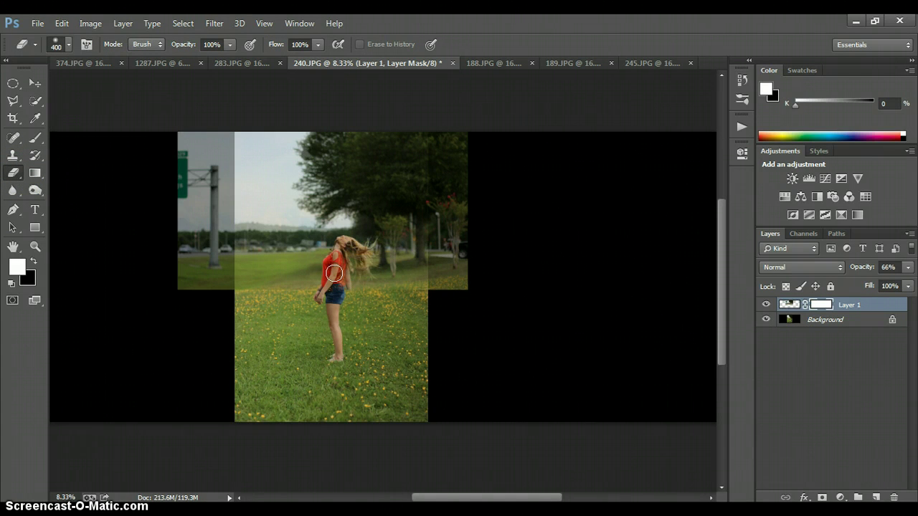
pyautogui.click(337, 289)
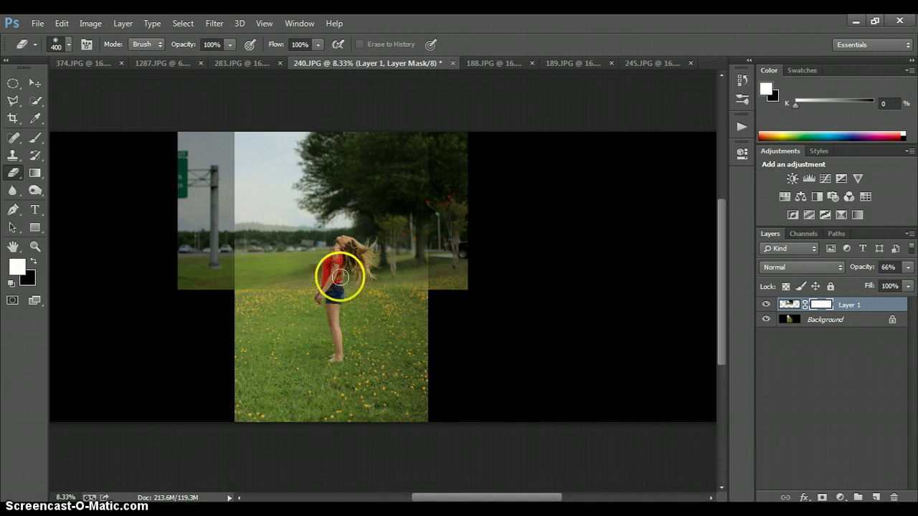
# Restore the overlaid layer to 100% opacity and erase its mask over the girl and the grass seam around her
pyautogui.click(908, 267)
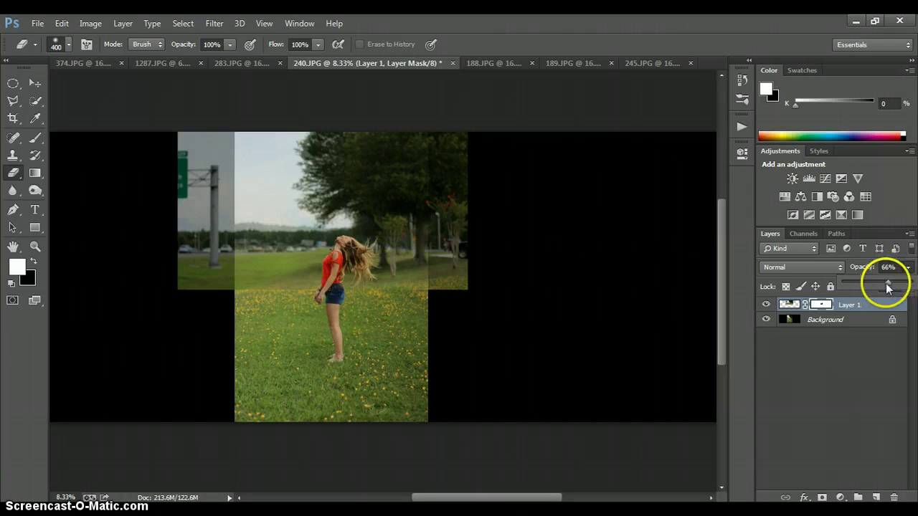
pyautogui.moveTo(886, 283); pyautogui.dragTo(912, 283)
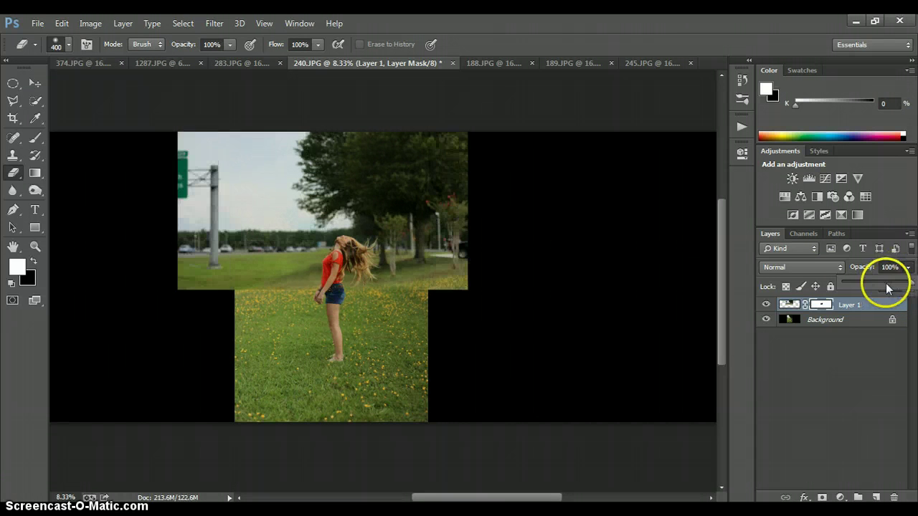
pyautogui.click(35, 137)
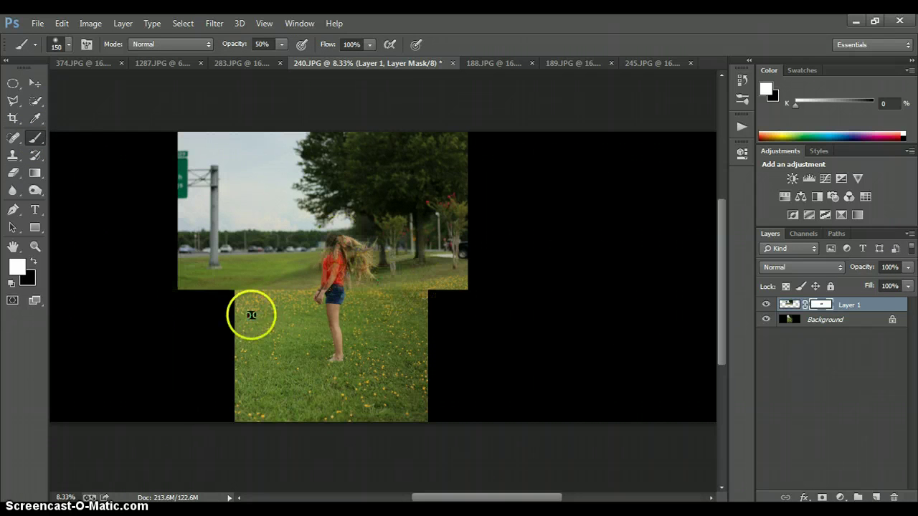
pyautogui.click(13, 173)
pyautogui.moveTo(355, 255); pyautogui.dragTo(344, 242)
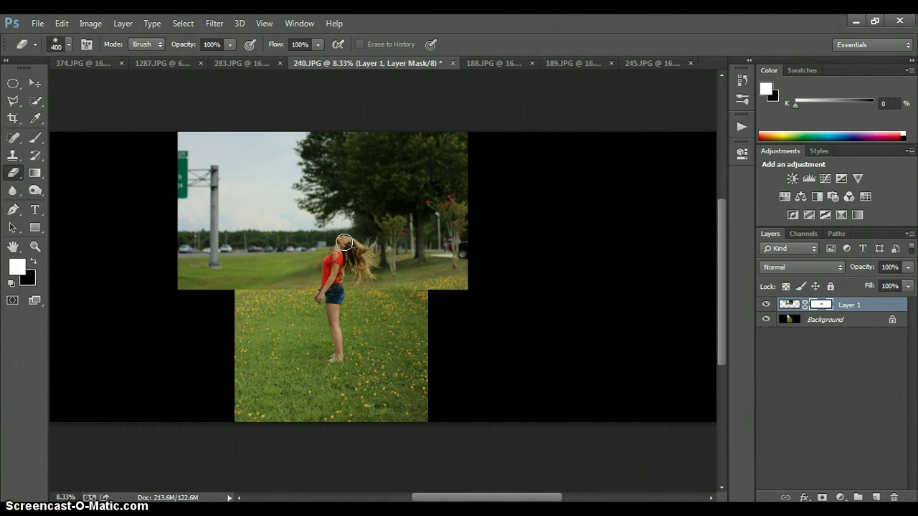
pyautogui.moveTo(344, 242)
pyautogui.mouseDown()
pyautogui.moveTo(319, 289)
pyautogui.moveTo(252, 288)
pyautogui.moveTo(335, 298)
pyautogui.moveTo(409, 288)
pyautogui.moveTo(298, 275)
pyautogui.moveTo(306, 253)
pyautogui.moveTo(354, 242)
pyautogui.moveTo(349, 249)
pyautogui.moveTo(388, 191)
pyautogui.moveTo(413, 201)
pyautogui.moveTo(379, 218)
pyautogui.moveTo(318, 321)
pyautogui.moveTo(355, 305)
pyautogui.moveTo(367, 253)
pyautogui.moveTo(350, 263)
pyautogui.moveTo(344, 254)
pyautogui.moveTo(404, 285)
pyautogui.moveTo(310, 330)
pyautogui.moveTo(339, 278)
pyautogui.moveTo(362, 263)
pyautogui.moveTo(450, 249)
pyautogui.moveTo(301, 247)
pyautogui.moveTo(279, 235)
pyautogui.moveTo(342, 246)
pyautogui.moveTo(240, 250)
pyautogui.moveTo(199, 224)
pyautogui.moveTo(428, 270)
pyautogui.moveTo(396, 271)
pyautogui.moveTo(493, 258)
pyautogui.moveTo(281, 164)
pyautogui.moveTo(261, 261)
pyautogui.moveTo(332, 303)
pyautogui.moveTo(180, 165)
pyautogui.moveTo(309, 195)
pyautogui.moveTo(241, 135)
pyautogui.moveTo(199, 133)
pyautogui.moveTo(130, 167)
pyautogui.moveTo(130, 231)
pyautogui.moveTo(133, 205)
pyautogui.moveTo(187, 140)
pyautogui.moveTo(268, 131)
pyautogui.moveTo(480, 183)
pyautogui.mouseUp()
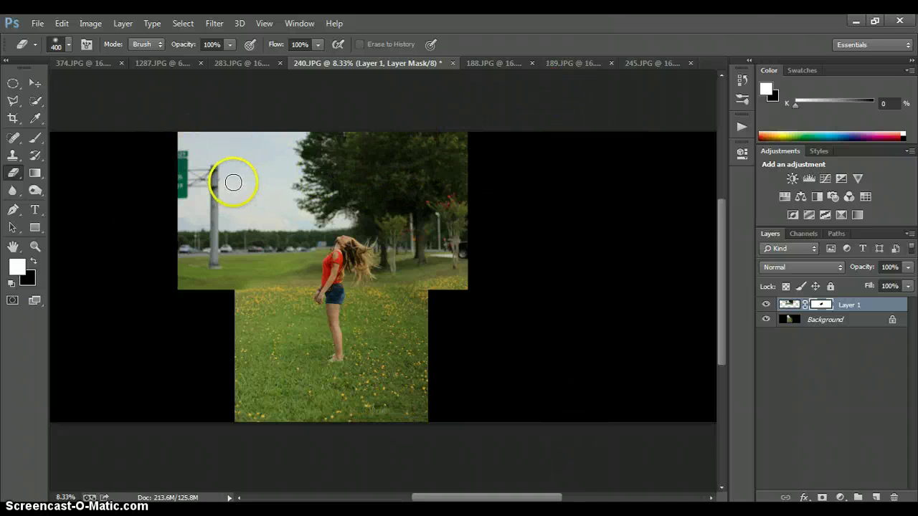
# Hide Layer 1 so only the base photo shows, and switch to the Move tool
pyautogui.click(16, 120)
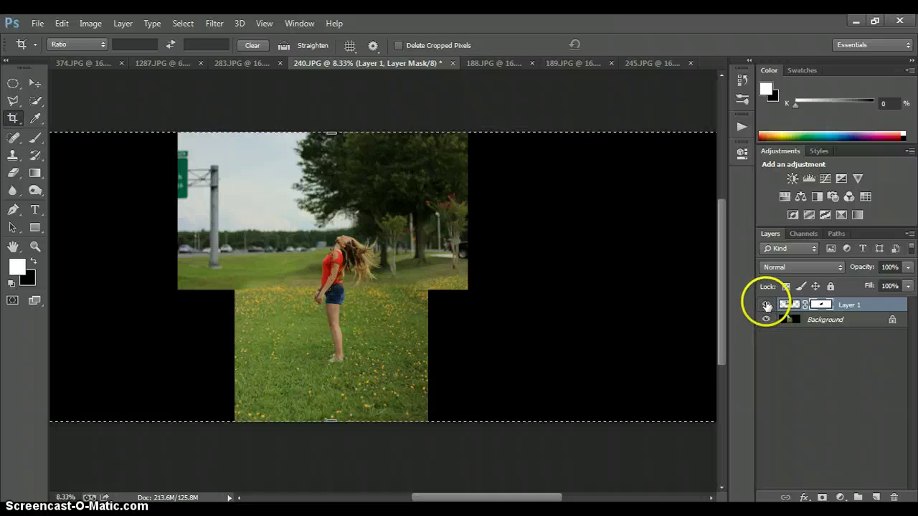
pyautogui.click(766, 305)
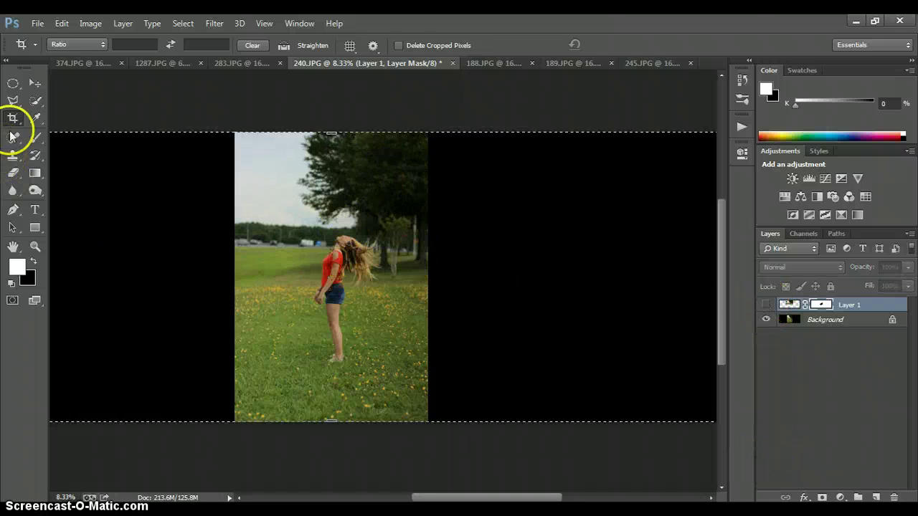
pyautogui.click(35, 83)
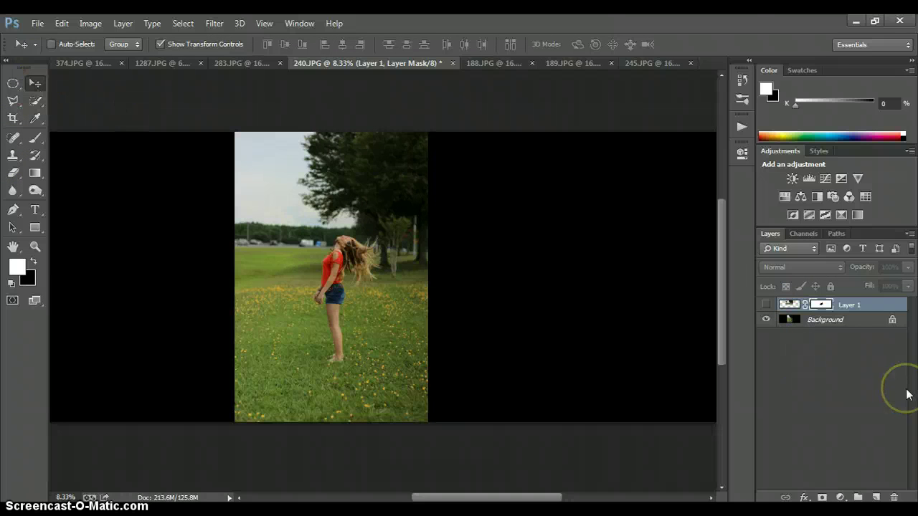
# Add a Selective Color adjustment layer and set its Yellows to Cyan +1, Magenta -35, Yellow +75 and Black -4
pyautogui.hotkey('ctrl', '+')
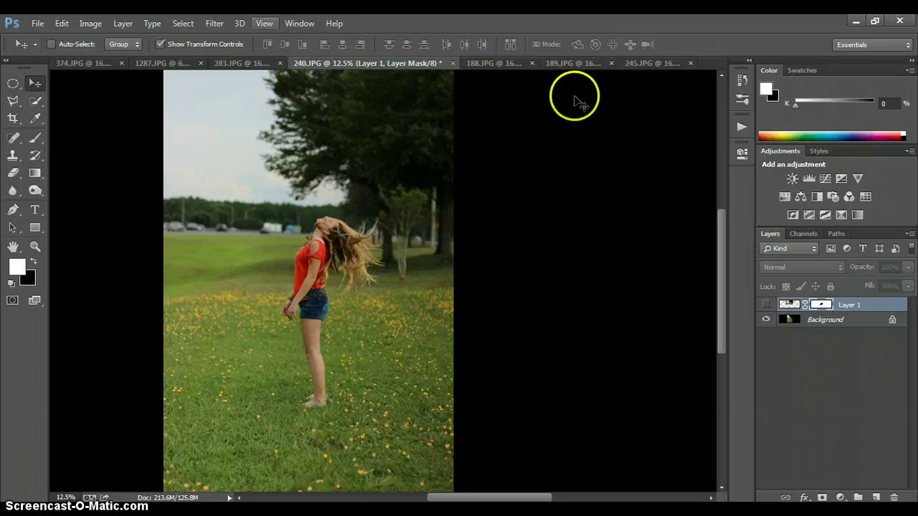
pyautogui.click(840, 496)
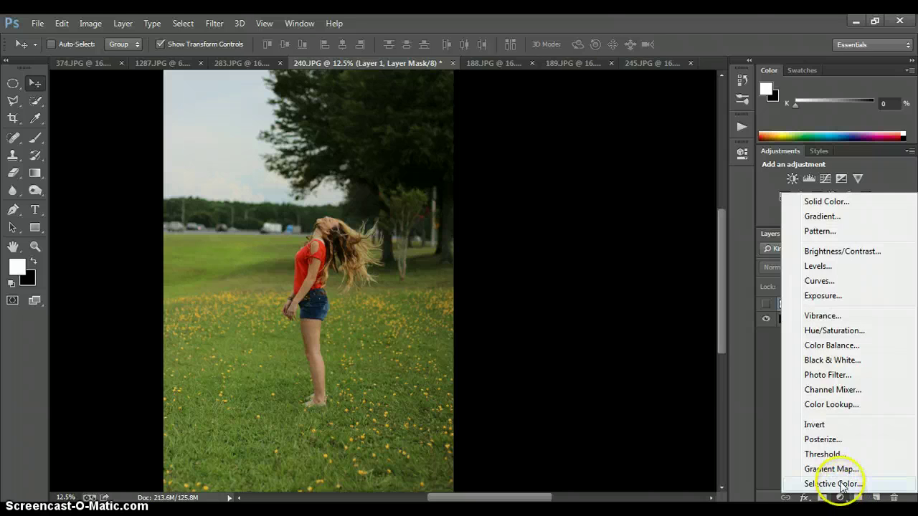
pyautogui.click(839, 485)
pyautogui.click(599, 206)
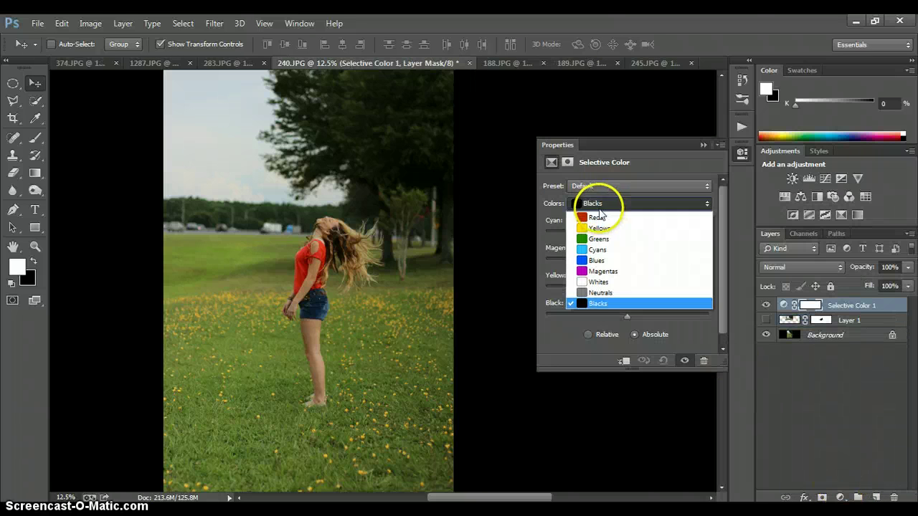
pyautogui.click(603, 219)
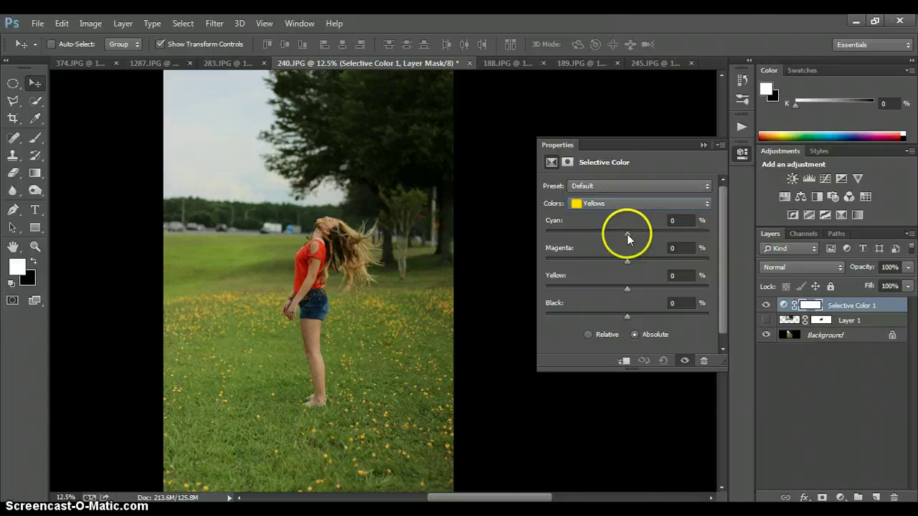
pyautogui.moveTo(627, 234); pyautogui.dragTo(596, 261)
pyautogui.click(627, 234)
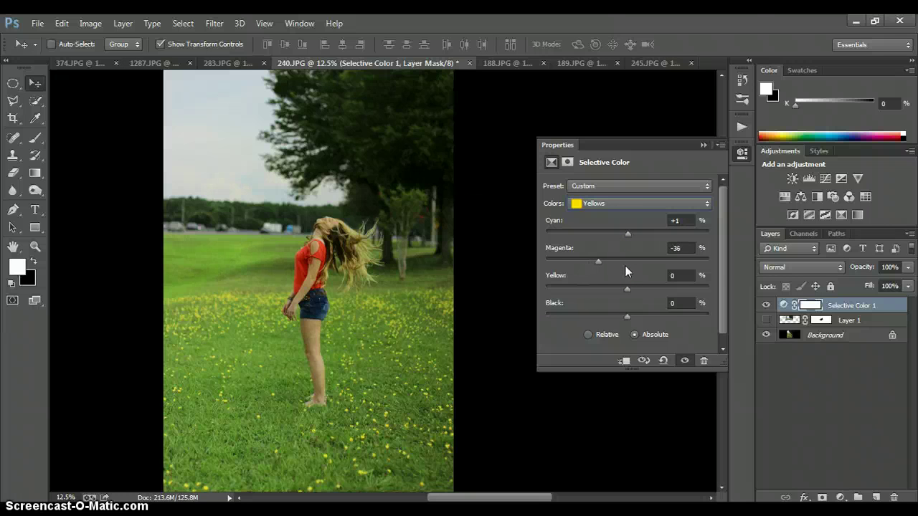
pyautogui.click(602, 262)
pyautogui.moveTo(627, 289); pyautogui.dragTo(632, 290)
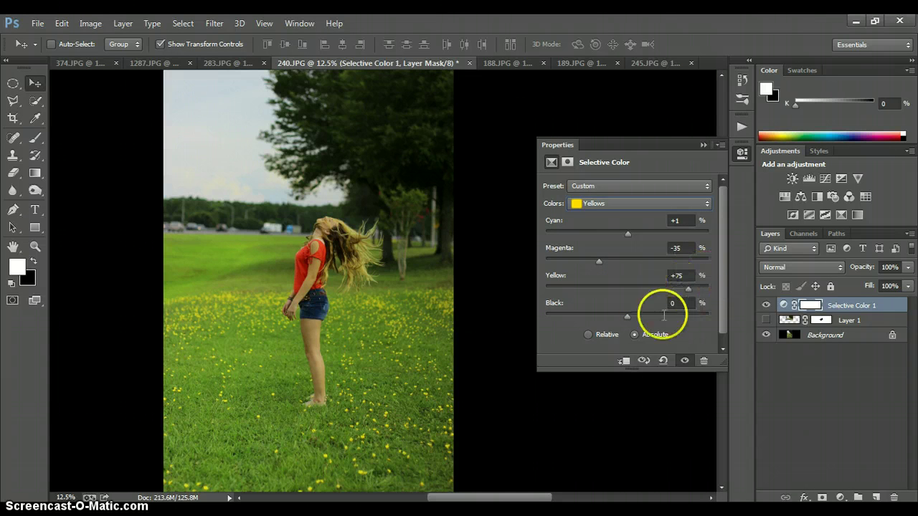
pyautogui.moveTo(628, 316); pyautogui.dragTo(630, 319)
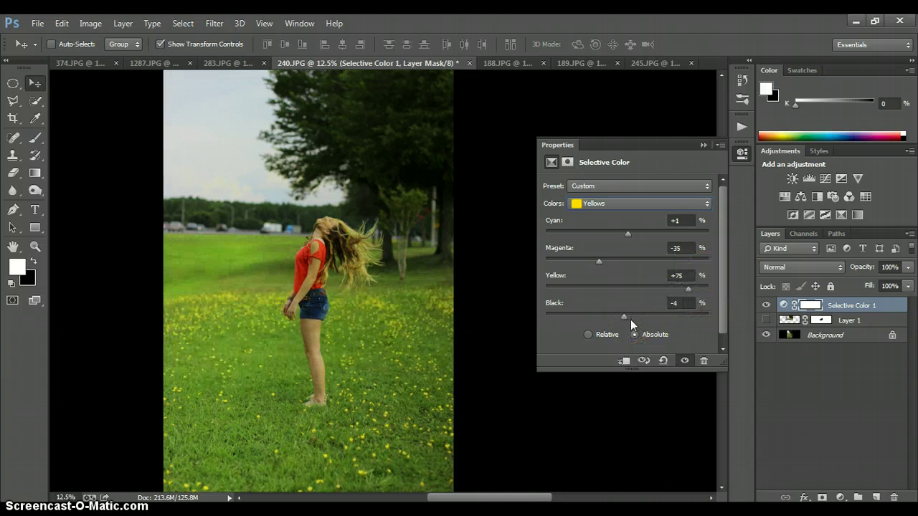
pyautogui.click(703, 145)
# Erase the Selective Color mask over the girl's hair and skin with the Eraser at 175 px, keeping black as the background colour
pyautogui.hotkey('ctrl', '-')
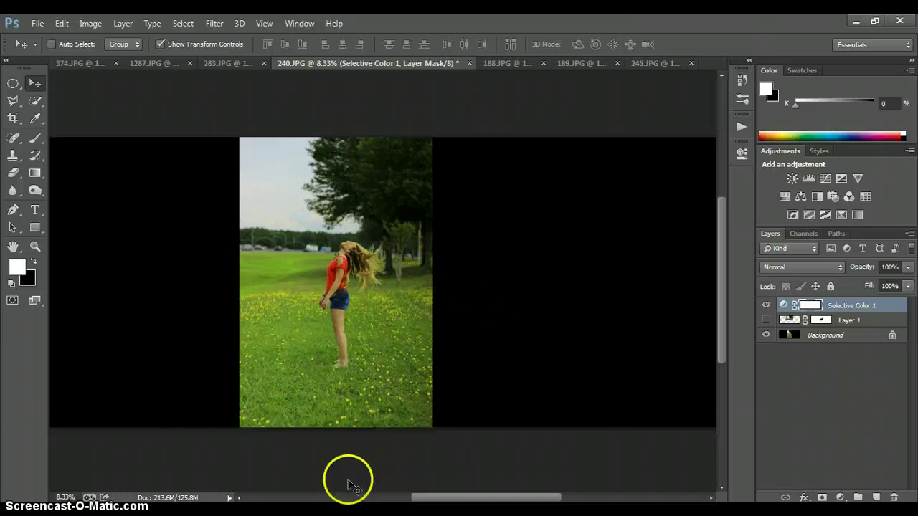
pyautogui.hotkey('ctrl', '+')
pyautogui.hotkey('ctrl', '+')
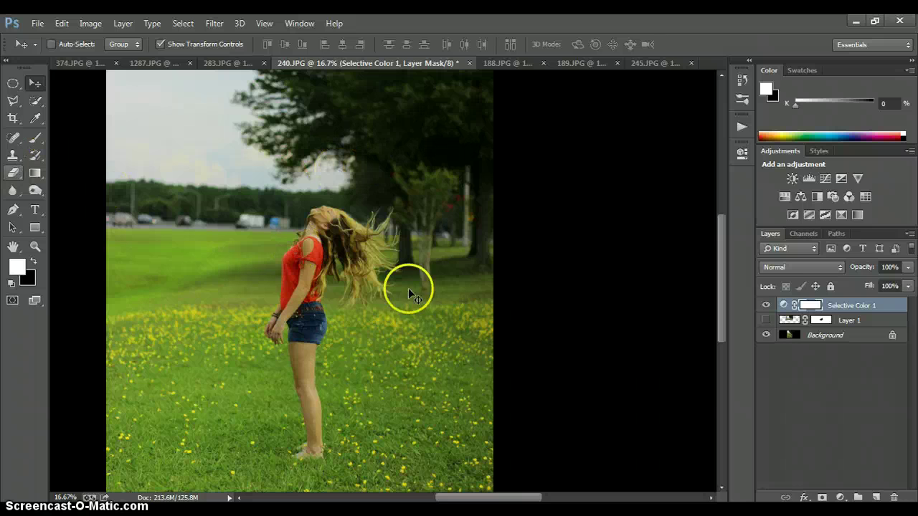
pyautogui.click(15, 178)
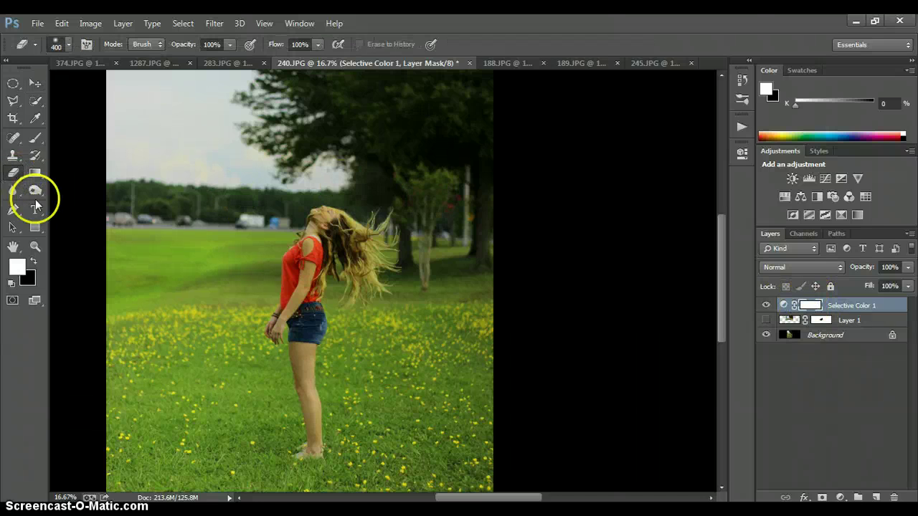
pyautogui.click(34, 263)
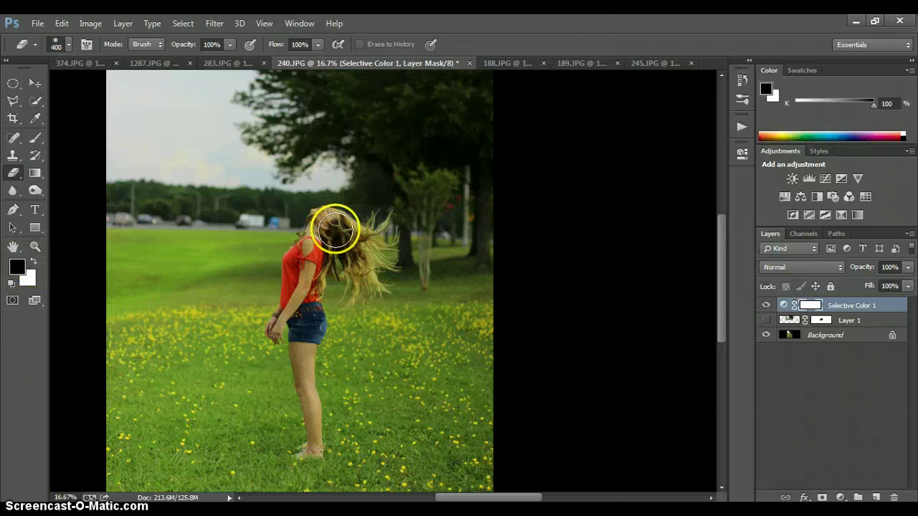
pyautogui.click(33, 261)
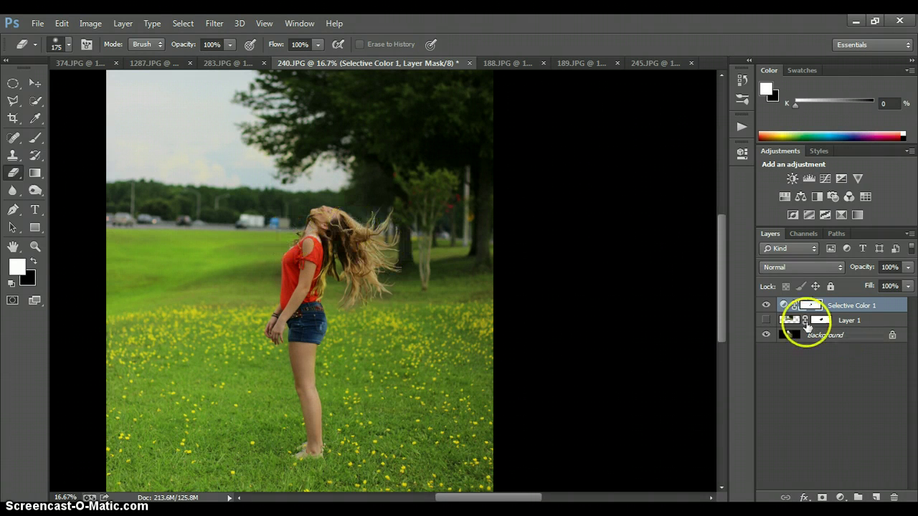
# Compare the photo with and without the Yellows adjustment by toggling that layer's visibility
pyautogui.click(764, 305)
pyautogui.click(764, 305)
pyautogui.click(764, 305)
pyautogui.click(765, 305)
# Add a second Selective Color adjustment layer and set its Reds to Cyan +26, Magenta +27 and Yellow +100
pyautogui.hotkey('ctrl', '-')
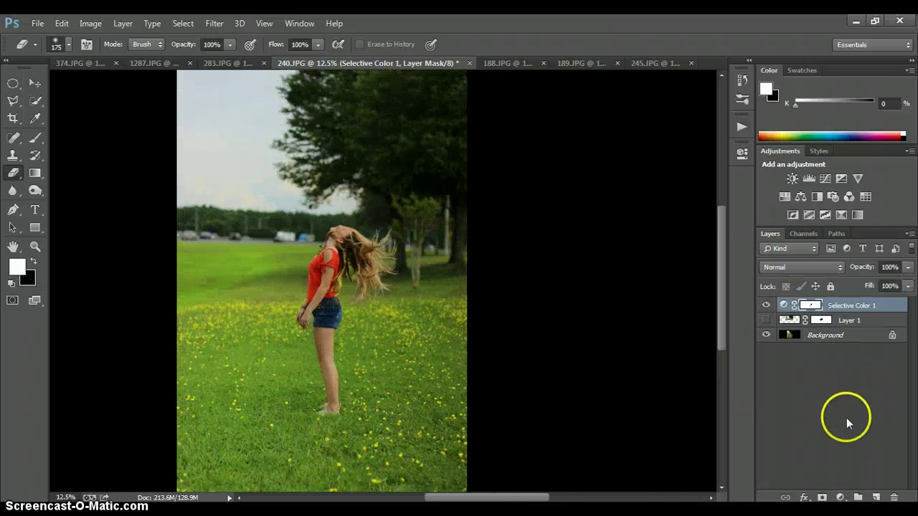
pyautogui.click(838, 496)
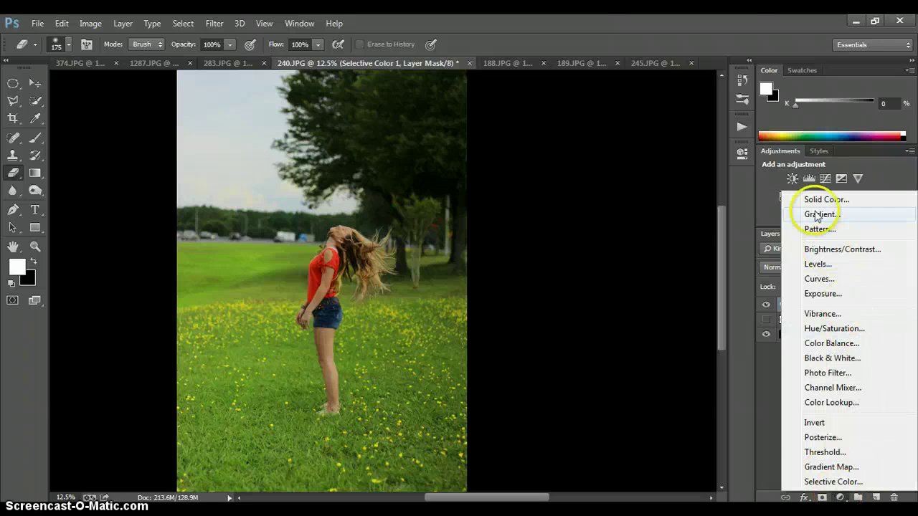
pyautogui.click(837, 481)
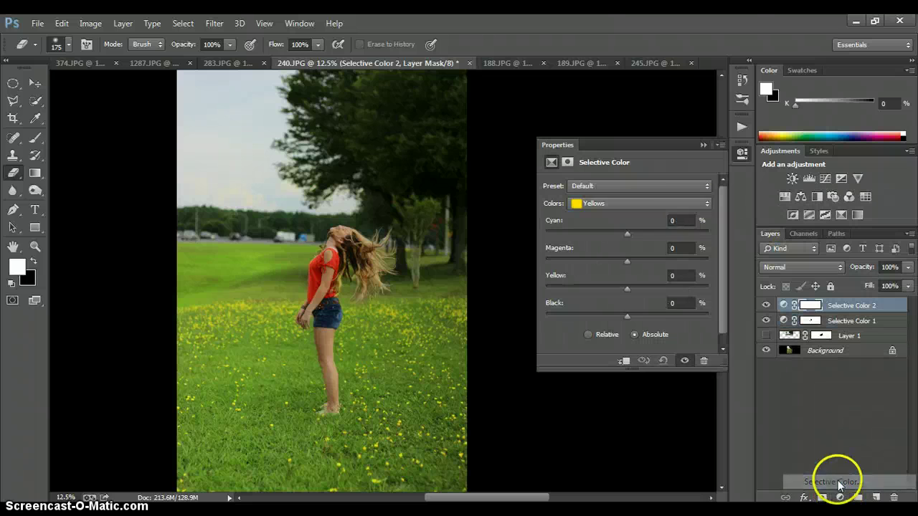
pyautogui.click(649, 204)
pyautogui.click(647, 212)
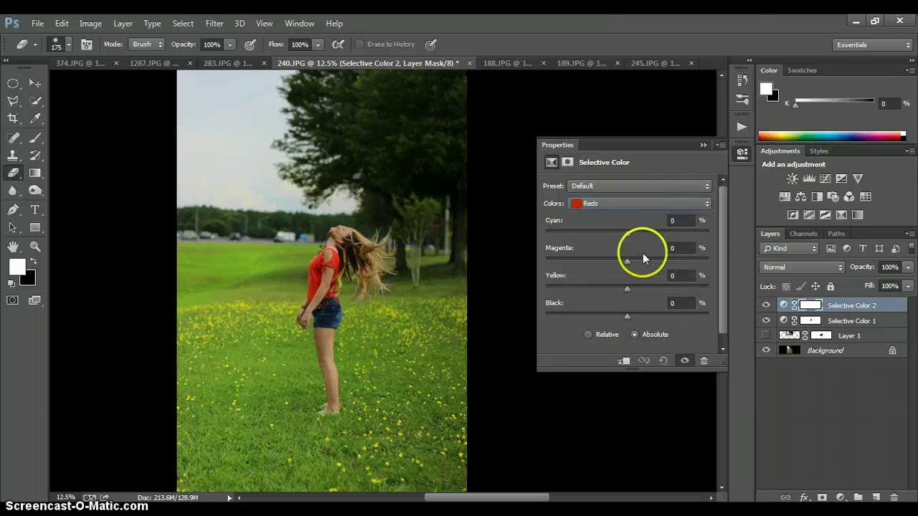
pyautogui.moveTo(627, 289); pyautogui.dragTo(756, 294)
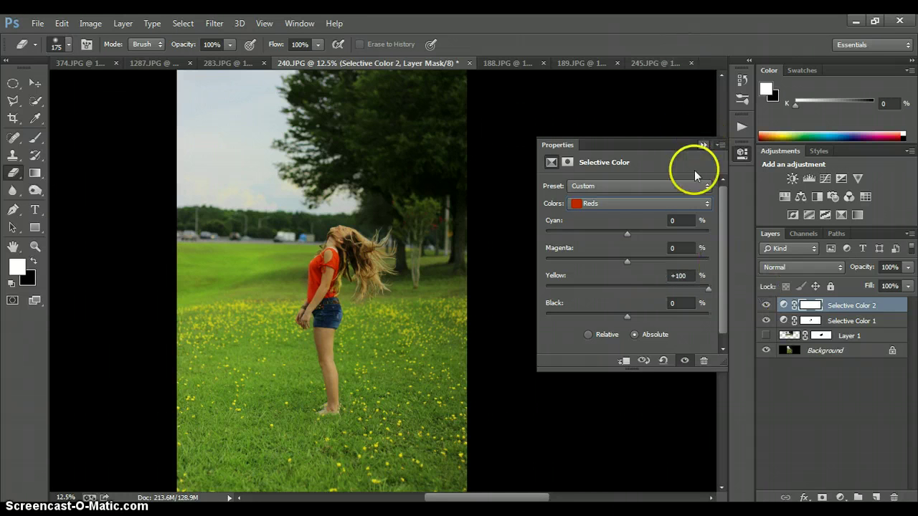
pyautogui.moveTo(628, 260)
pyautogui.mouseDown()
pyautogui.moveTo(667, 261)
pyautogui.moveTo(650, 261)
pyautogui.moveTo(632, 233)
pyautogui.moveTo(664, 233)
pyautogui.moveTo(649, 233)
pyautogui.mouseUp()
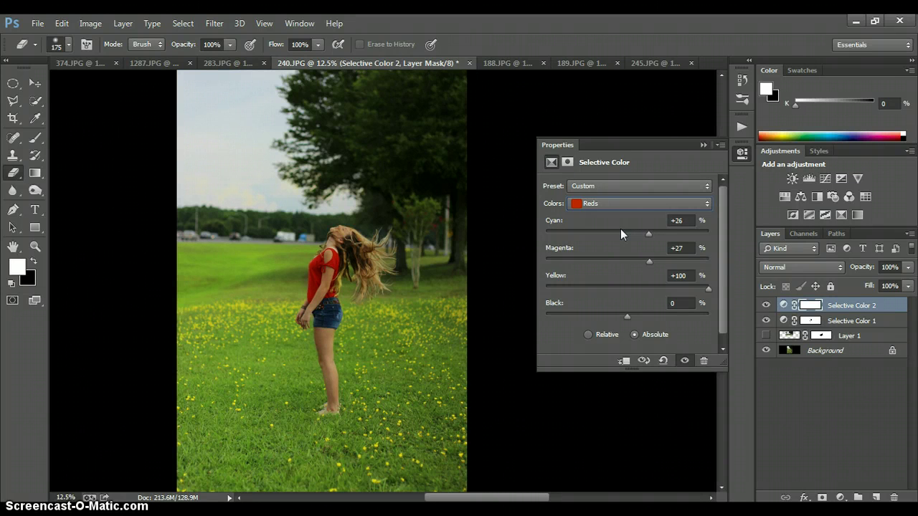
pyautogui.click(703, 146)
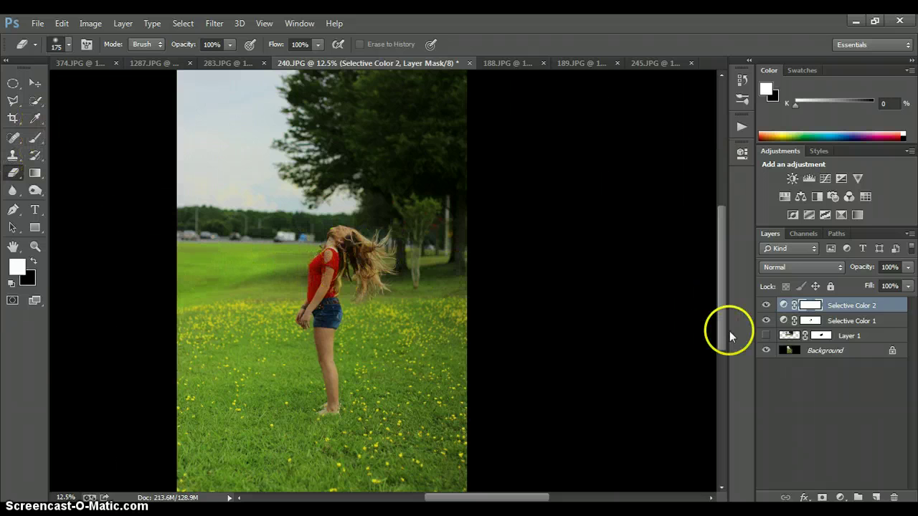
# Compare the photo with and without the Reds adjustment by toggling that layer's visibility
pyautogui.click(766, 307)
pyautogui.click(765, 307)
pyautogui.click(766, 307)
pyautogui.click(765, 306)
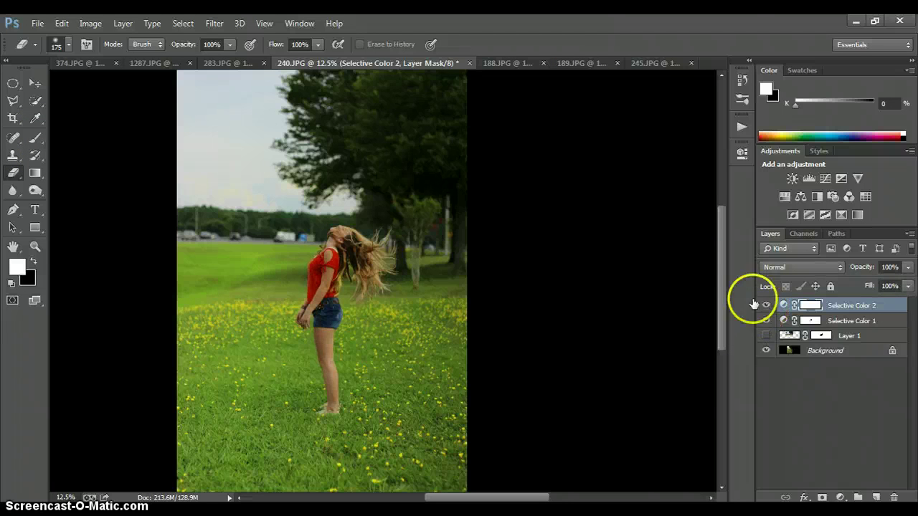
# Add a Curves adjustment layer, raise the RGB curve in the midtones and adjust a second point in the shadows
pyautogui.click(826, 179)
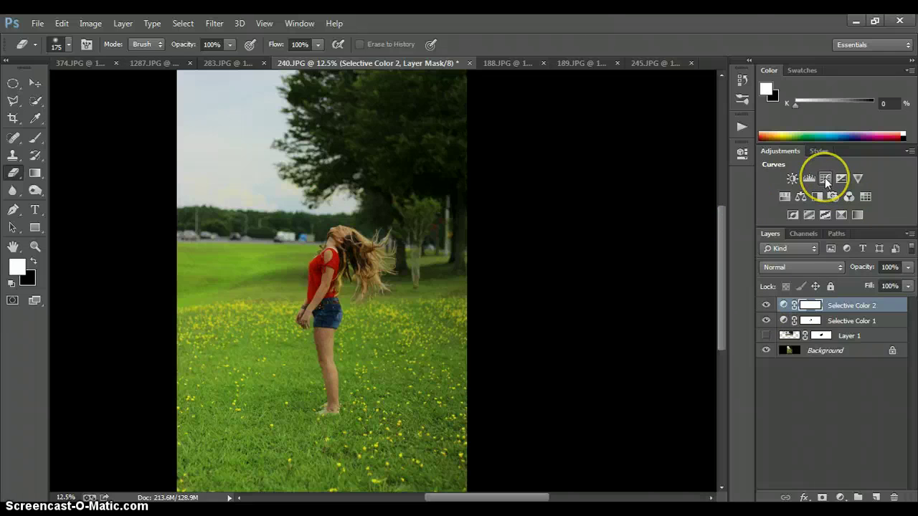
pyautogui.moveTo(639, 274); pyautogui.dragTo(635, 273)
pyautogui.moveTo(595, 322); pyautogui.dragTo(598, 319)
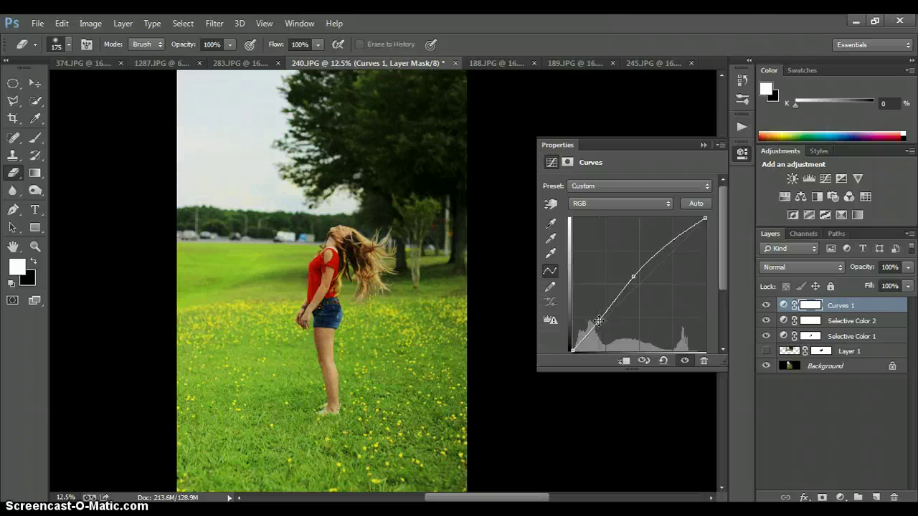
pyautogui.click(708, 131)
pyautogui.click(703, 145)
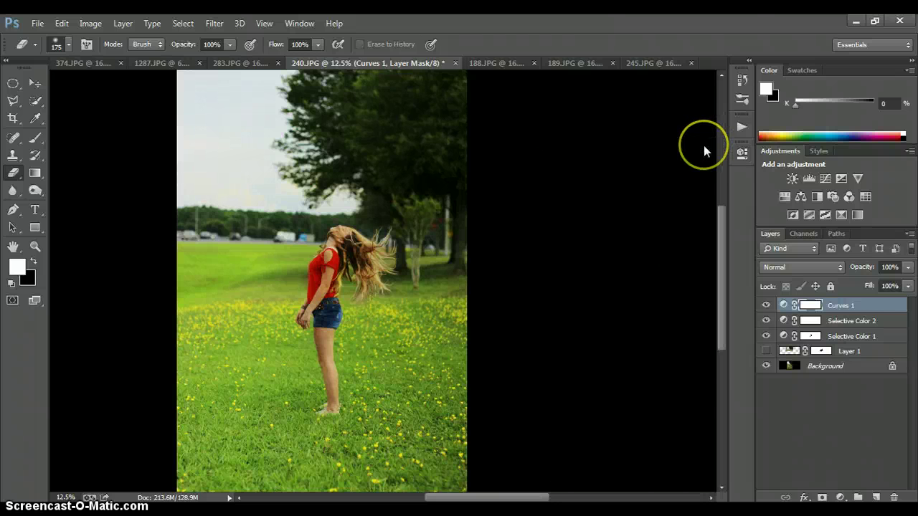
# Add a second Curves adjustment layer with the RGB midtones raised and invert its mask to black
pyautogui.click(824, 179)
pyautogui.moveTo(672, 289); pyautogui.dragTo(638, 285)
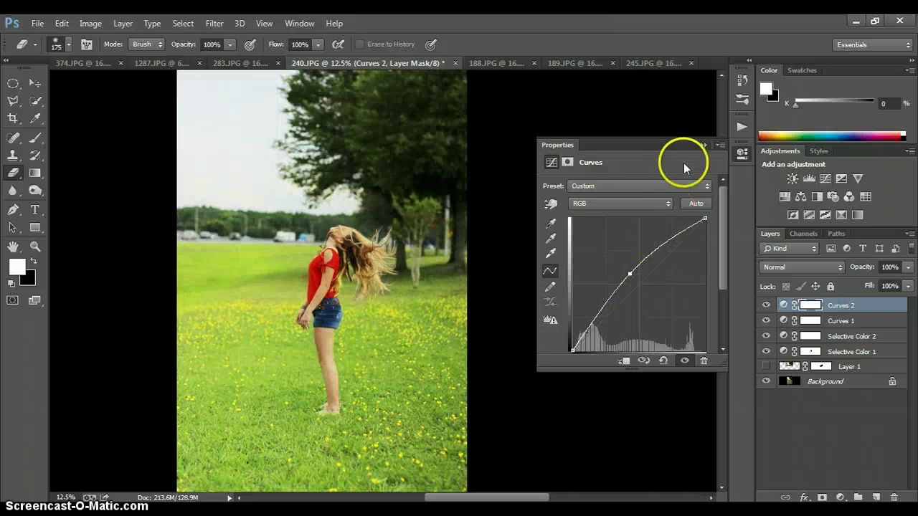
pyautogui.click(703, 145)
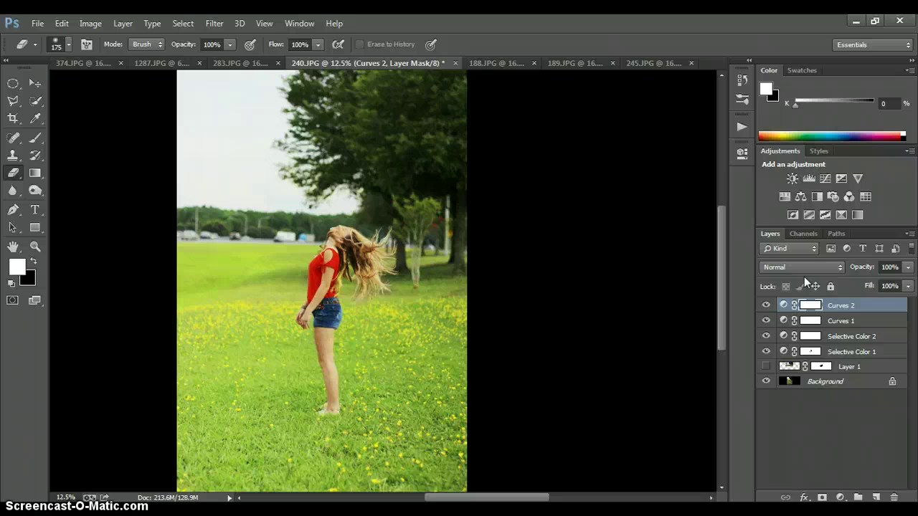
pyautogui.hotkey('ctrl', 'i')
# Paint white over the girl's hair on the second Curves mask with a small Brush at 50% opacity
pyautogui.click(329, 229)
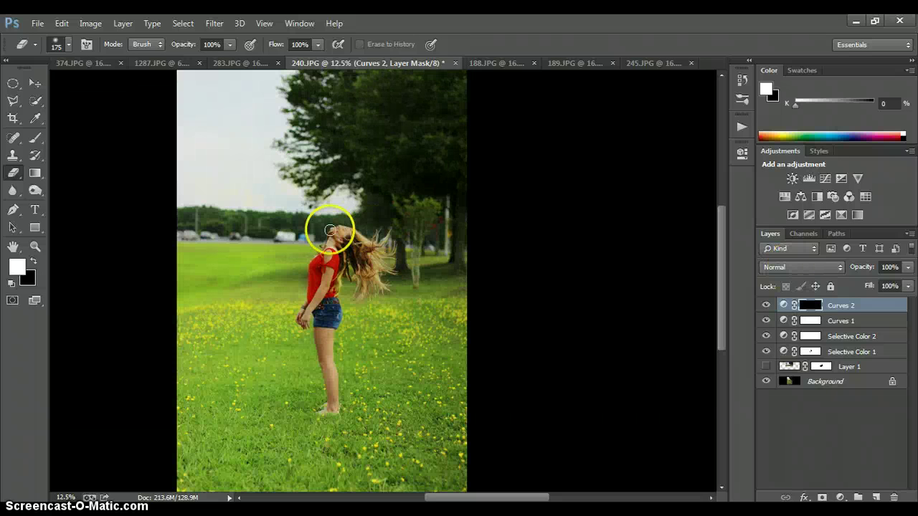
pyautogui.click(36, 138)
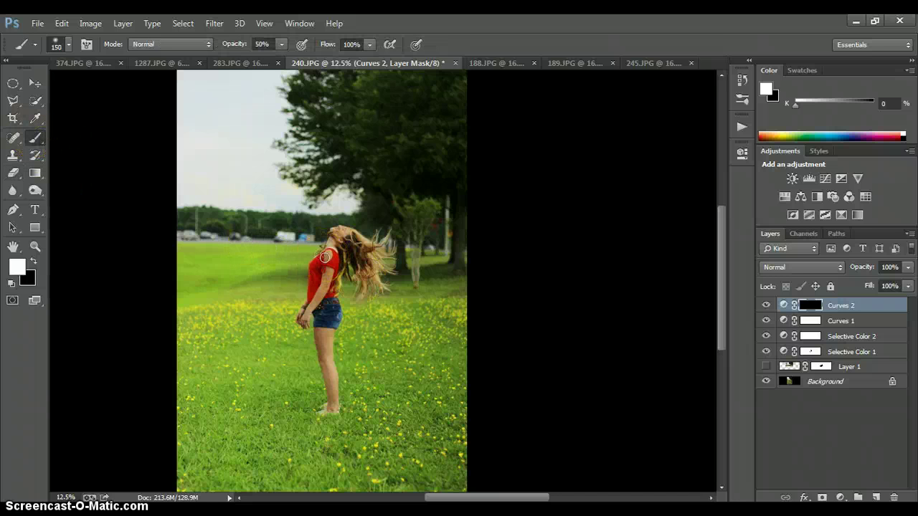
pyautogui.scroll(3, 325, 257)
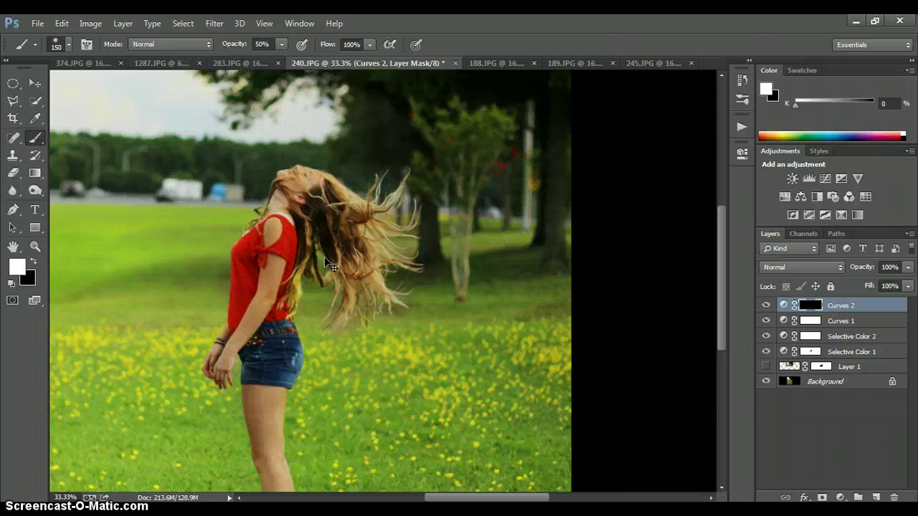
pyautogui.scroll(2, 325, 258)
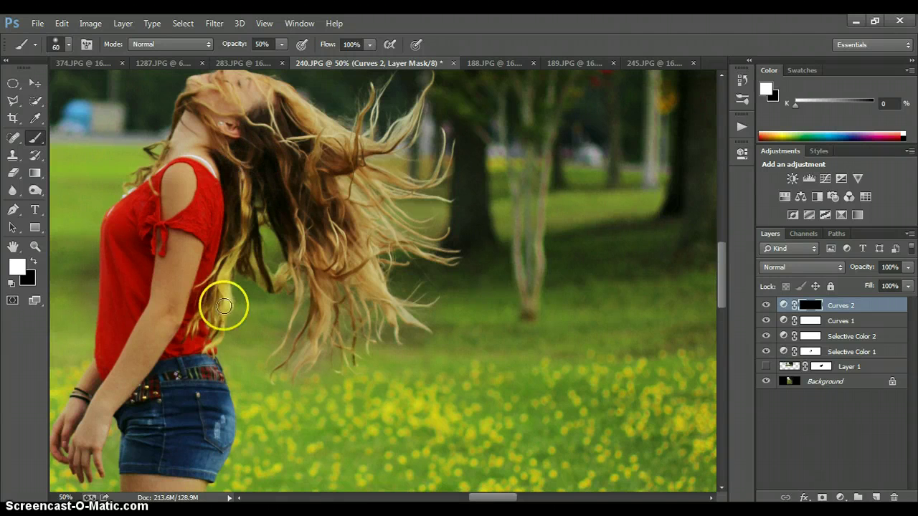
pyautogui.moveTo(295, 90)
pyautogui.mouseDown()
pyautogui.moveTo(243, 106)
pyautogui.moveTo(225, 87)
pyautogui.moveTo(326, 131)
pyautogui.moveTo(292, 98)
pyautogui.moveTo(422, 105)
pyautogui.moveTo(299, 151)
pyautogui.moveTo(264, 124)
pyautogui.moveTo(326, 212)
pyautogui.moveTo(347, 167)
pyautogui.moveTo(394, 237)
pyautogui.moveTo(369, 185)
pyautogui.moveTo(427, 194)
pyautogui.moveTo(365, 256)
pyautogui.moveTo(329, 269)
pyautogui.moveTo(303, 384)
pyautogui.mouseUp()
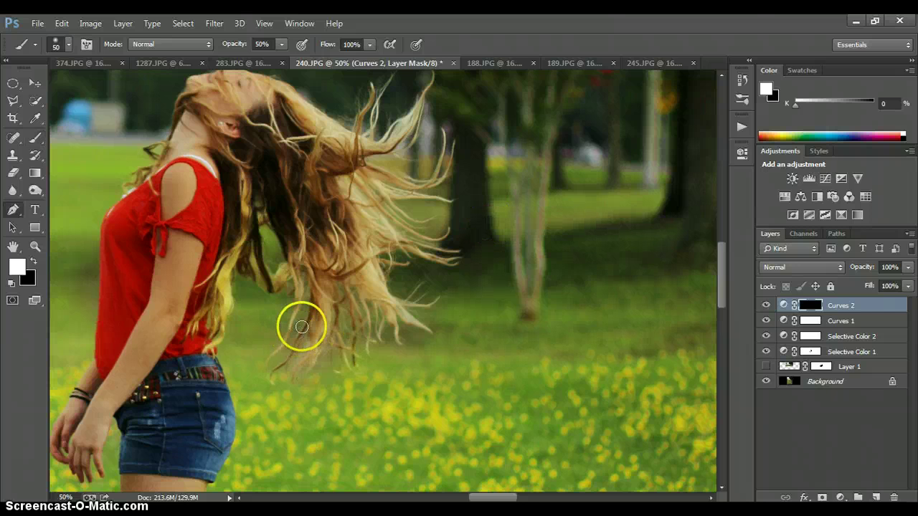
pyautogui.press('p')
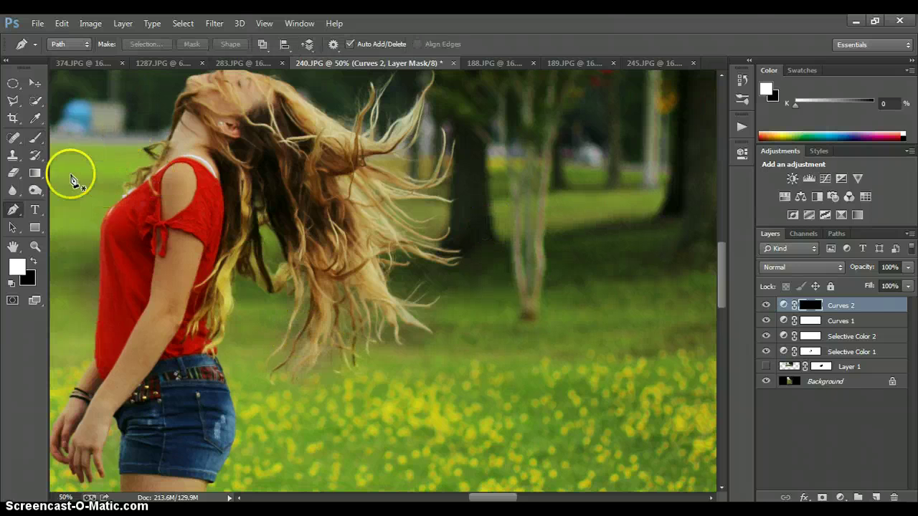
pyautogui.click(34, 137)
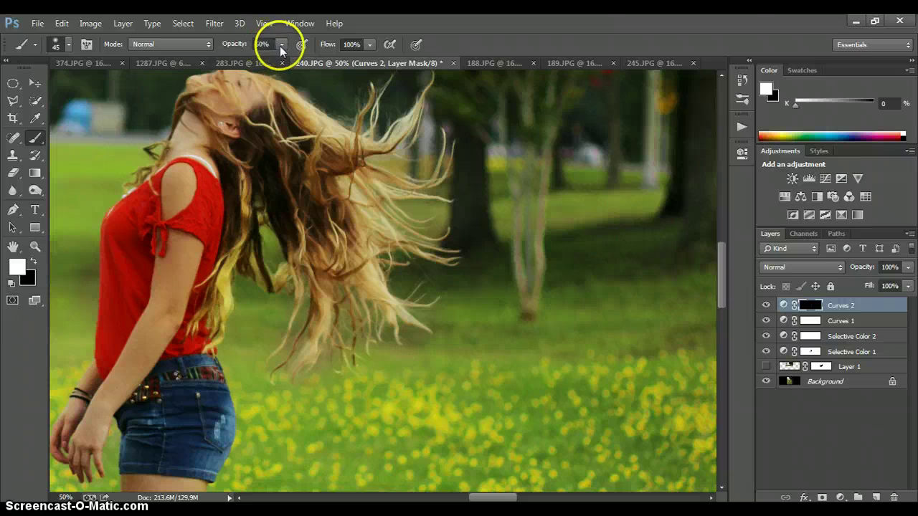
# Paint white over the girl's shoulder and neck on the second Curves mask with a size 60 Brush at 19% opacity
pyautogui.moveTo(280, 44); pyautogui.dragTo(254, 50)
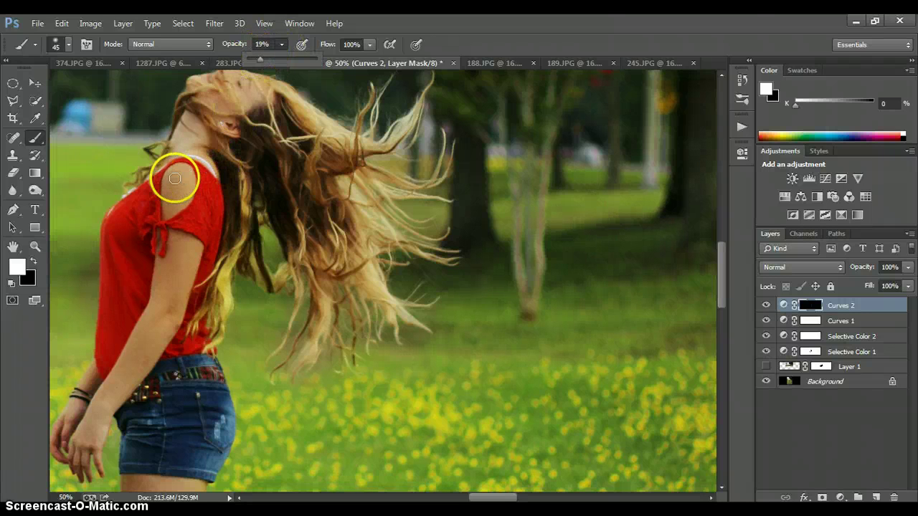
pyautogui.press(']')
pyautogui.press(']')
pyautogui.moveTo(175, 175)
pyautogui.mouseDown()
pyautogui.moveTo(178, 168)
pyautogui.moveTo(174, 205)
pyautogui.moveTo(175, 164)
pyautogui.moveTo(174, 218)
pyautogui.moveTo(208, 135)
pyautogui.moveTo(186, 132)
pyautogui.mouseUp()
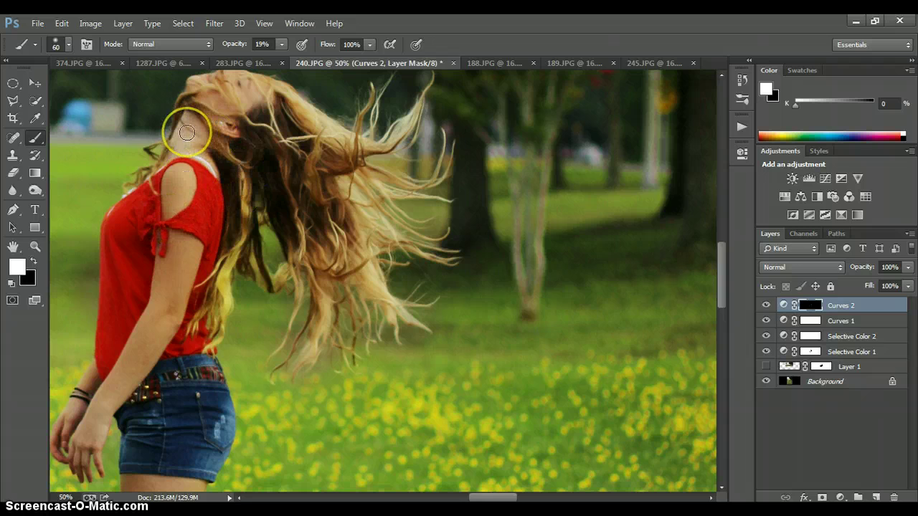
pyautogui.moveTo(242, 156); pyautogui.dragTo(324, 231)
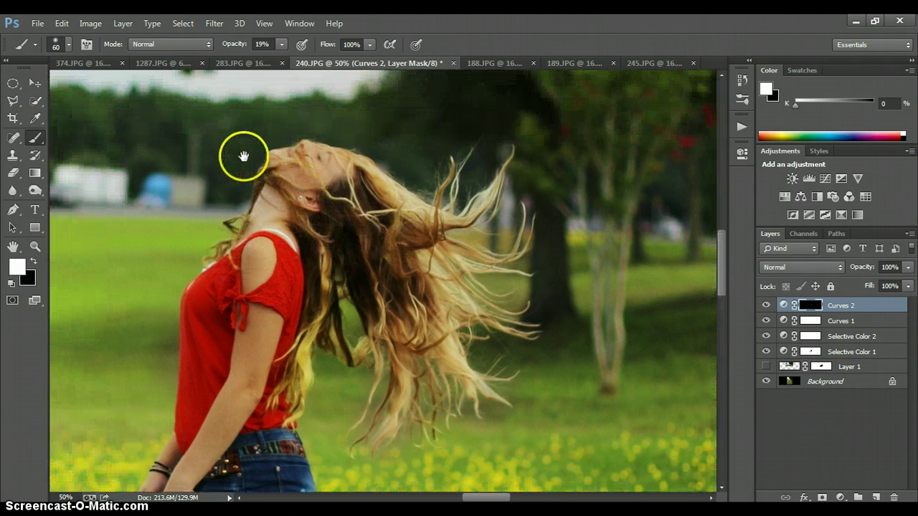
# Paint white over the girl's legs down to the ankles on the second Curves mask with a size 100 Brush at 49% opacity
pyautogui.hotkey('ctrl', '-')
pyautogui.hotkey('ctrl', '-')
pyautogui.hotkey('ctrl', '-')
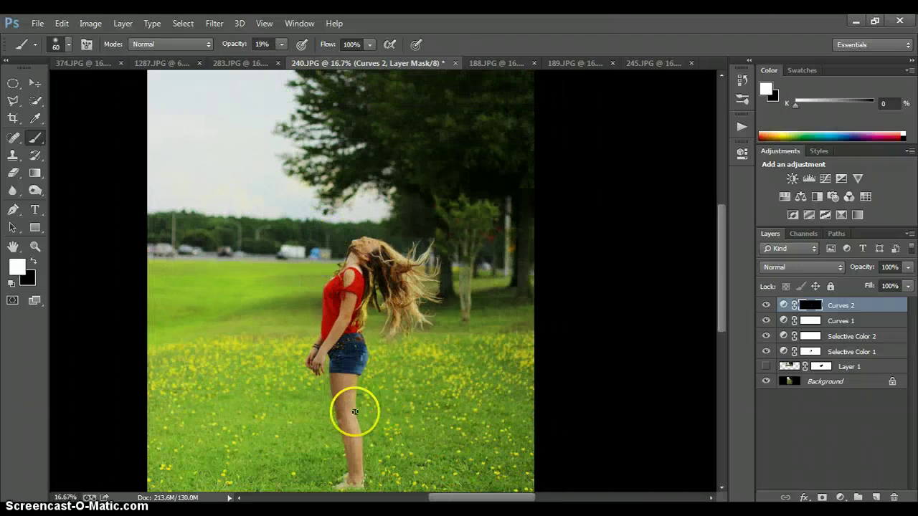
pyautogui.hotkey('ctrl', '+')
pyautogui.hotkey('ctrl', '+')
pyautogui.hotkey('ctrl', '+')
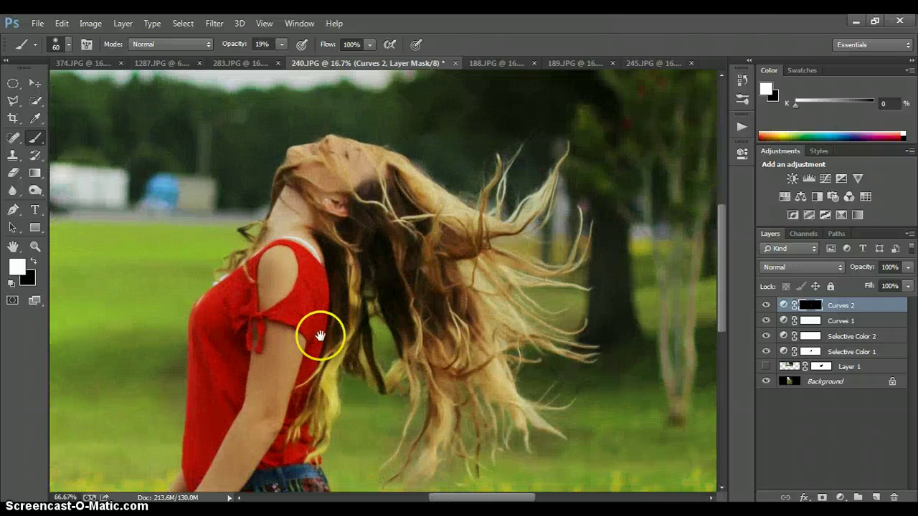
pyautogui.hotkey('ctrl', '+')
pyautogui.moveTo(320, 334); pyautogui.dragTo(320, 138)
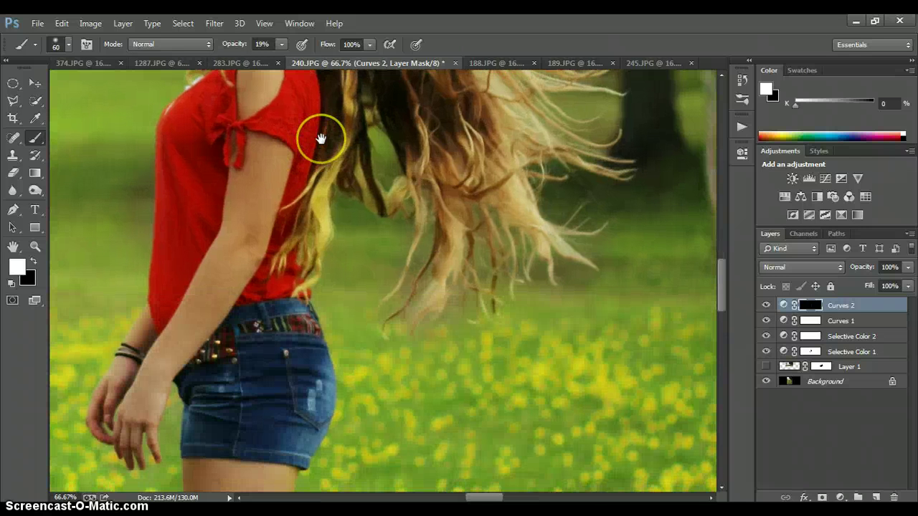
pyautogui.click(281, 44)
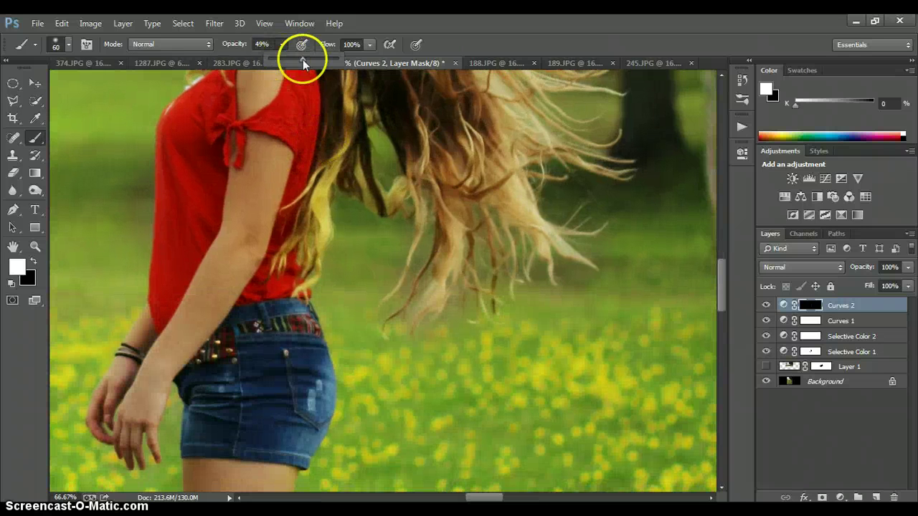
pyautogui.moveTo(317, 352); pyautogui.dragTo(343, 138)
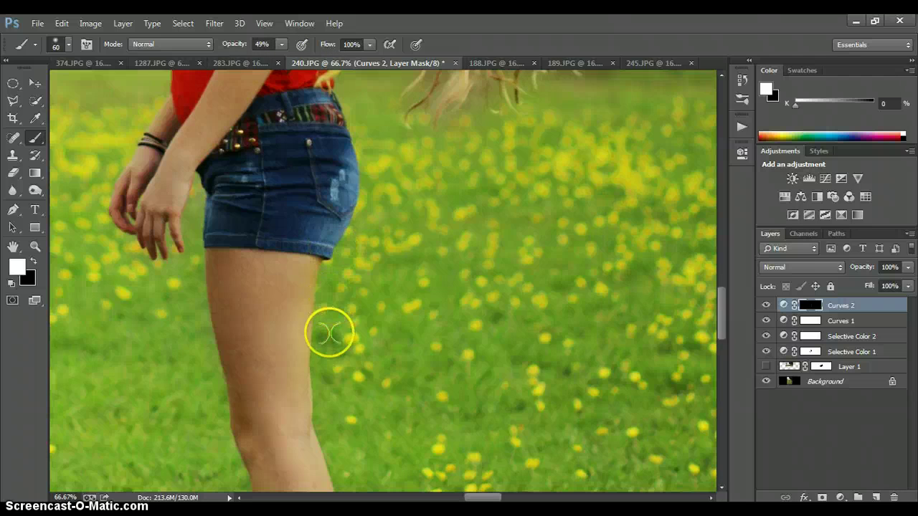
pyautogui.scroll(-3, 327, 329)
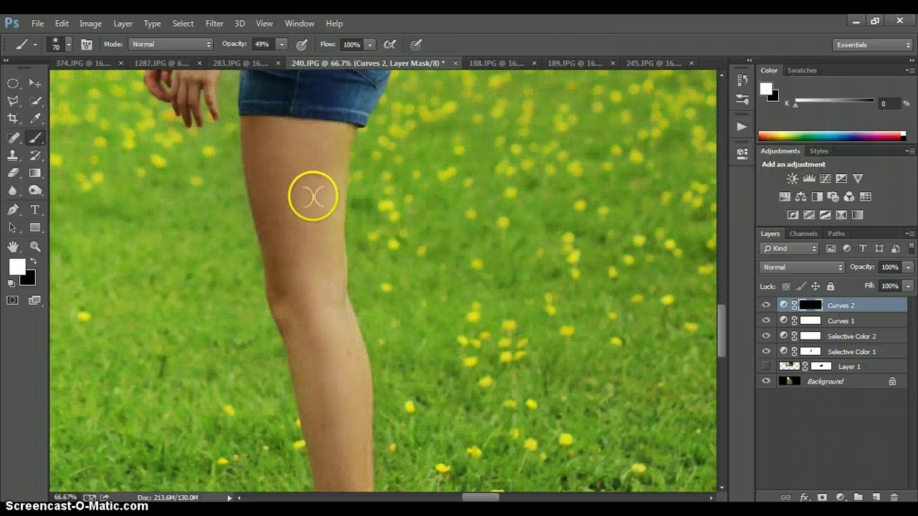
pyautogui.moveTo(314, 196); pyautogui.dragTo(324, 139)
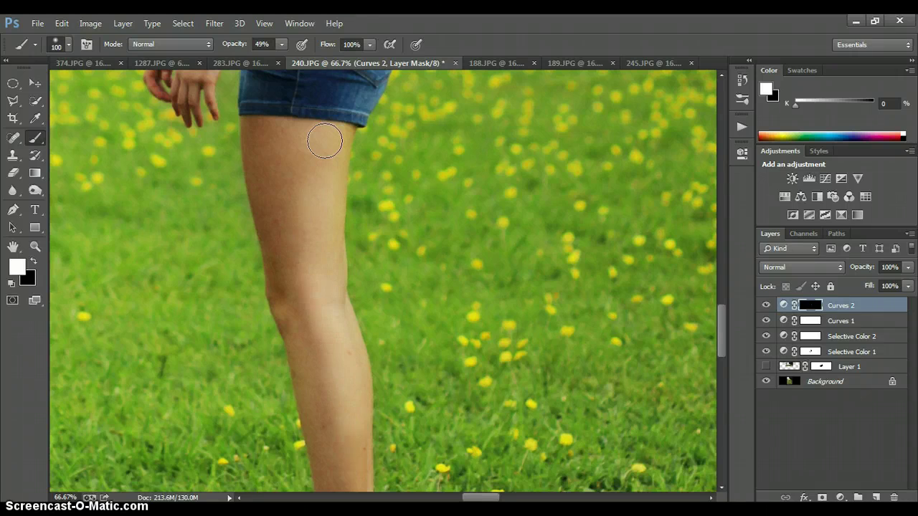
pyautogui.moveTo(413, 426); pyautogui.dragTo(405, 218)
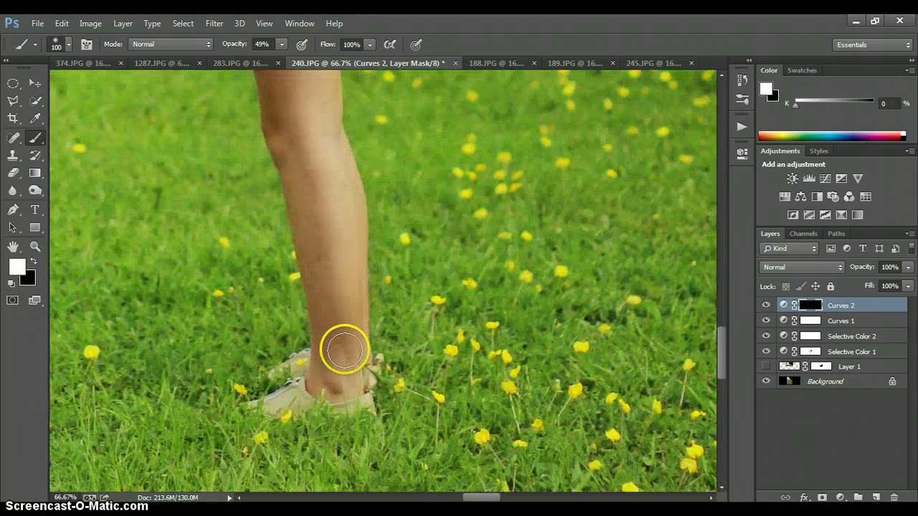
pyautogui.moveTo(348, 354); pyautogui.dragTo(350, 330)
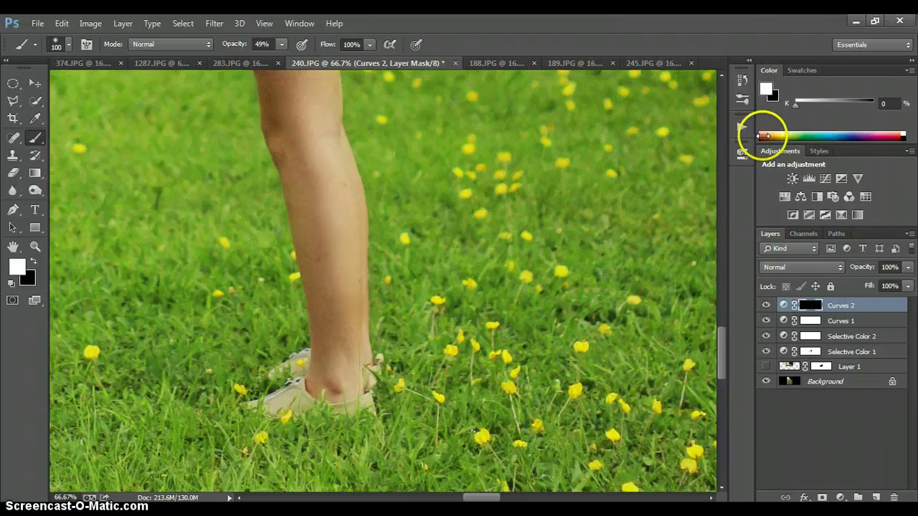
# Compare the full photo with and without the second Curves adjustment by toggling that layer's visibility
pyautogui.hotkey('ctrl', '-')
pyautogui.hotkey('ctrl', '-')
pyautogui.hotkey('ctrl', '-')
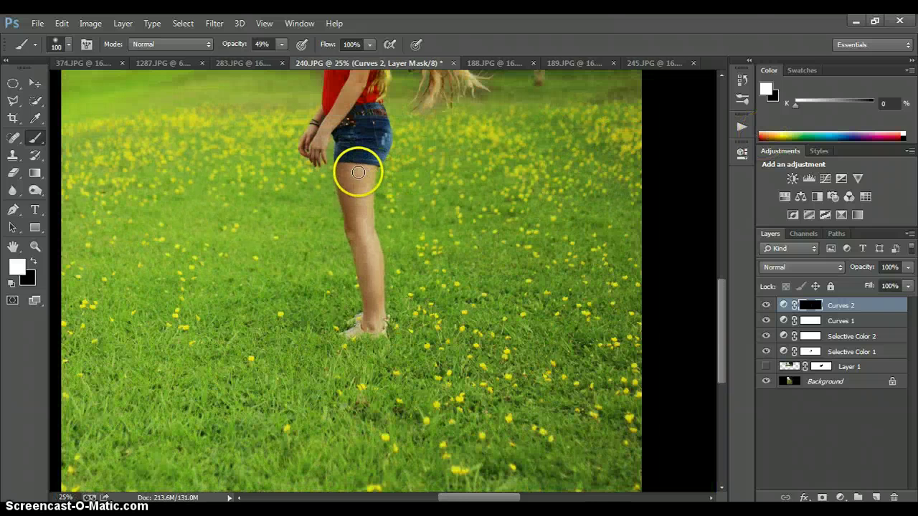
pyautogui.hotkey('ctrl', '-')
pyautogui.hotkey('ctrl', '-')
pyautogui.hotkey('ctrl', '-')
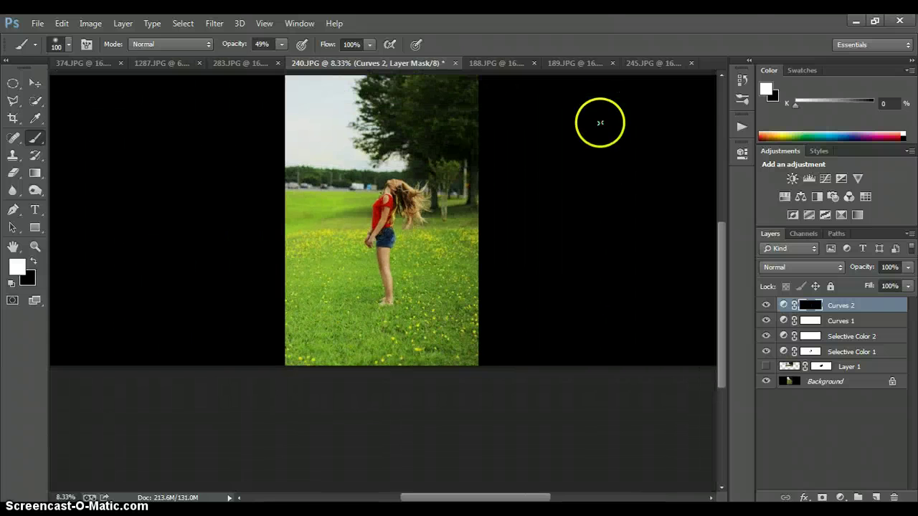
pyautogui.moveTo(598, 123); pyautogui.dragTo(472, 180)
pyautogui.hotkey('ctrl', '+')
pyautogui.hotkey('ctrl', '+')
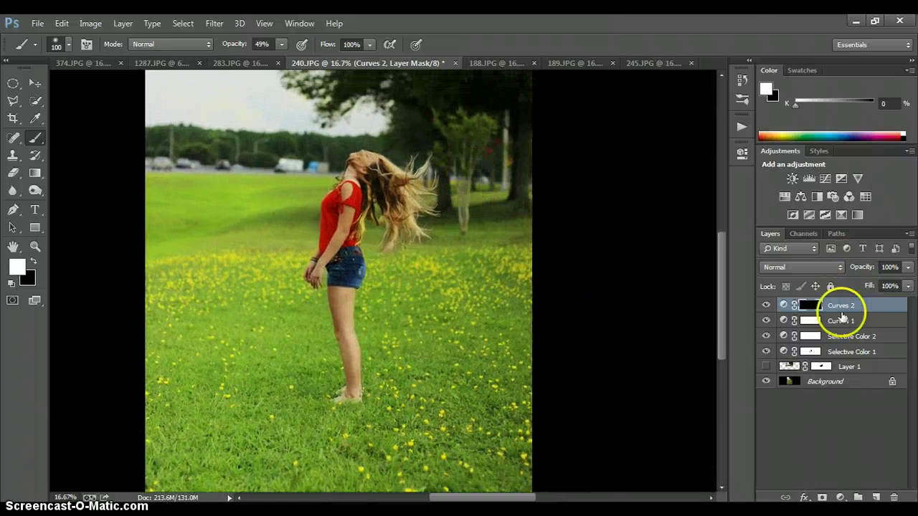
pyautogui.click(766, 305)
pyautogui.click(766, 305)
pyautogui.click(766, 306)
pyautogui.click(766, 305)
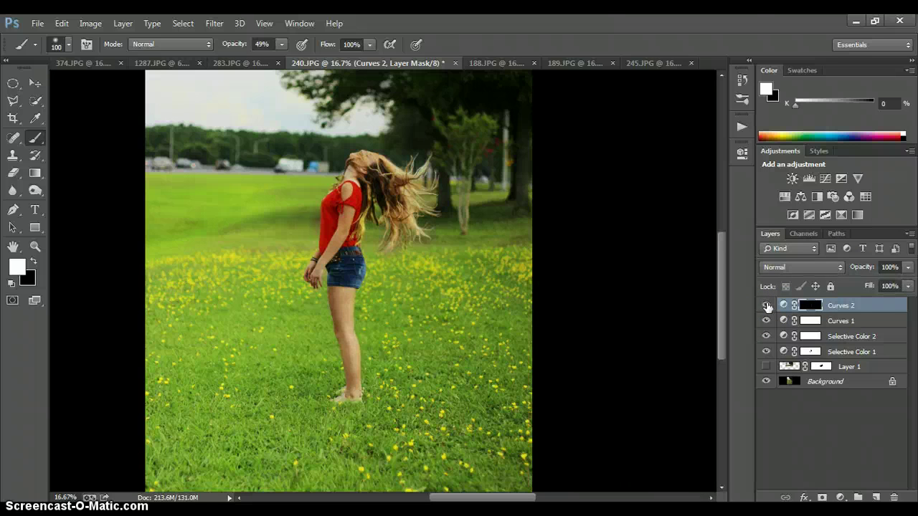
# Add a third Curves adjustment layer, pull the RGB curve down in the shadows and invert its mask to black
pyautogui.click(824, 178)
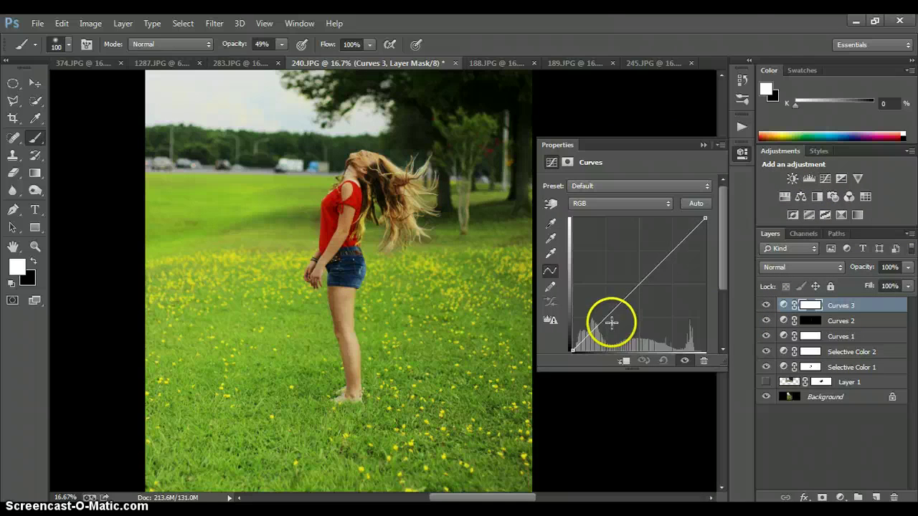
pyautogui.moveTo(607, 306); pyautogui.dragTo(607, 319)
pyautogui.click(677, 166)
pyautogui.click(703, 146)
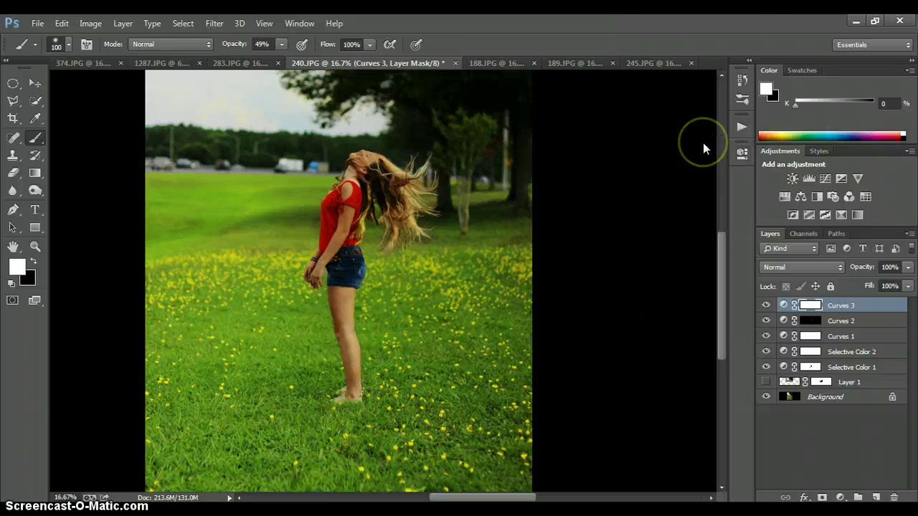
pyautogui.hotkey('ctrl', 'i')
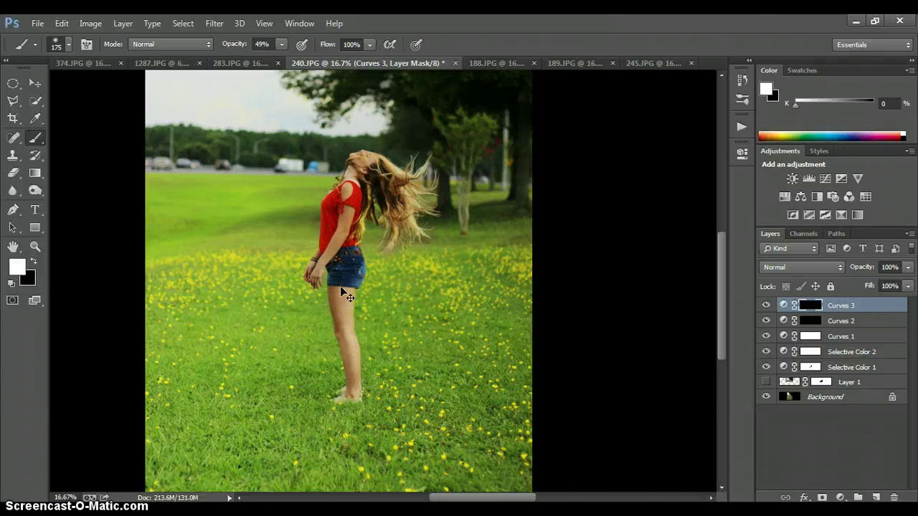
# Paint white over the denim shorts and legs on the third Curves mask with a size 125 Brush at 49% opacity
pyautogui.scroll(4, 340, 286)
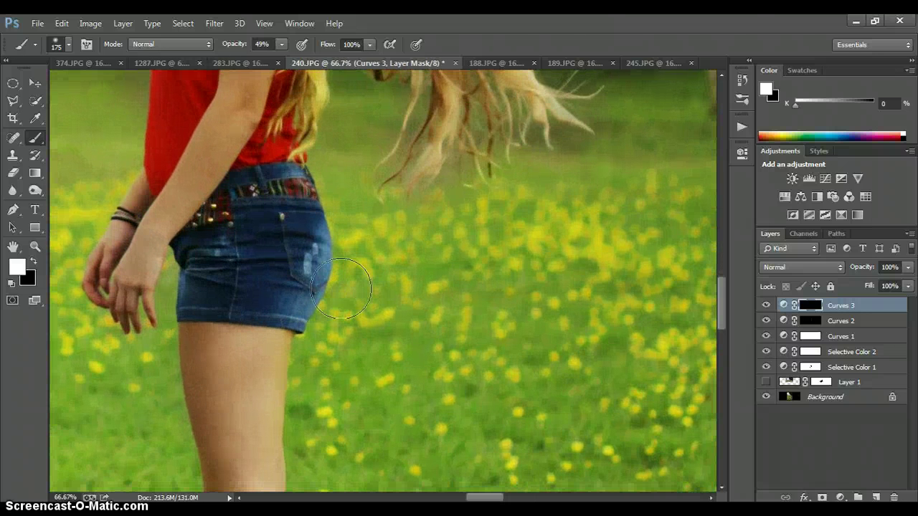
pyautogui.moveTo(252, 228); pyautogui.dragTo(244, 202)
pyautogui.moveTo(237, 284)
pyautogui.mouseDown()
pyautogui.moveTo(220, 265)
pyautogui.moveTo(238, 271)
pyautogui.moveTo(223, 294)
pyautogui.moveTo(263, 307)
pyautogui.moveTo(147, 270)
pyautogui.mouseUp()
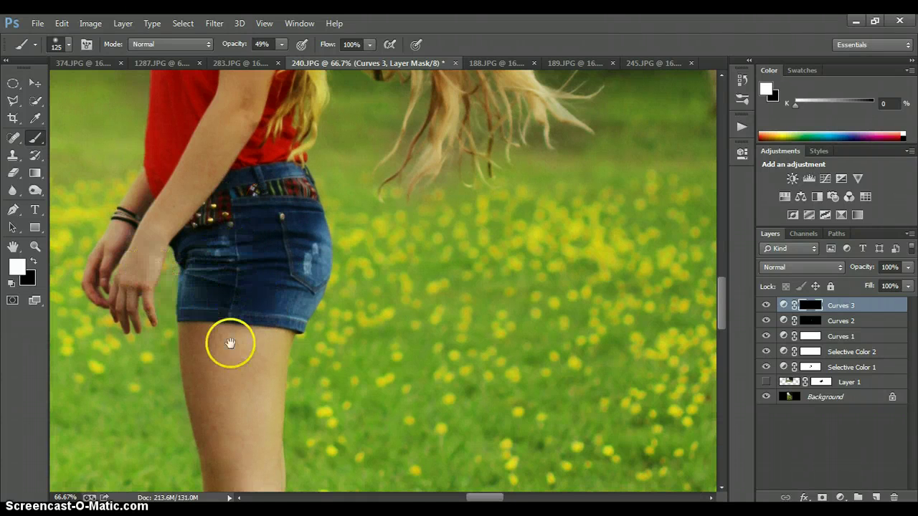
pyautogui.moveTo(230, 342)
pyautogui.mouseDown()
pyautogui.moveTo(227, 318)
pyautogui.moveTo(324, 180)
pyautogui.moveTo(314, 96)
pyautogui.mouseUp()
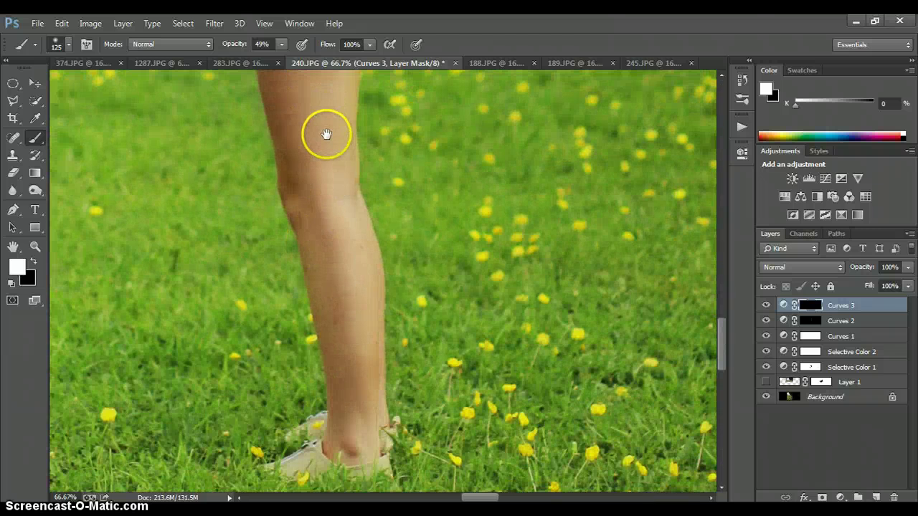
pyautogui.moveTo(327, 134); pyautogui.dragTo(348, 220)
pyautogui.moveTo(301, 122)
pyautogui.mouseDown()
pyautogui.moveTo(314, 260)
pyautogui.moveTo(369, 484)
pyautogui.mouseUp()
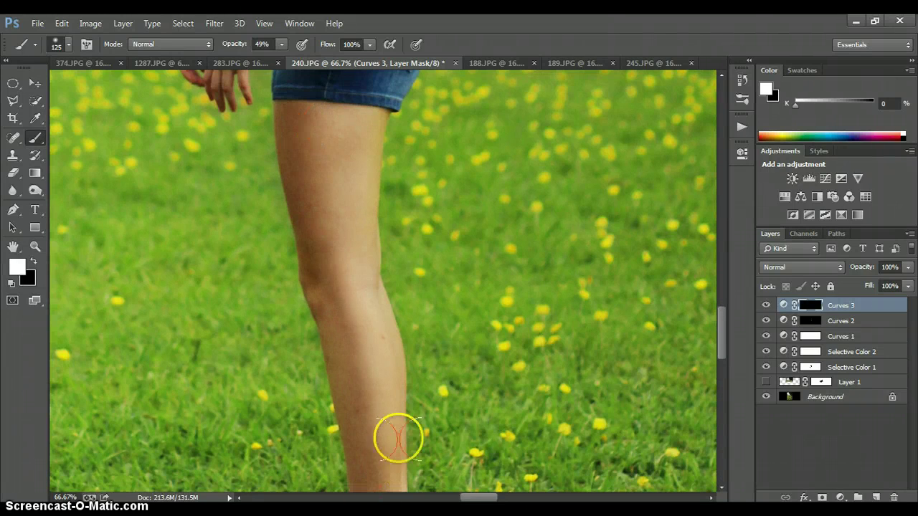
pyautogui.moveTo(492, 382); pyautogui.dragTo(467, 226)
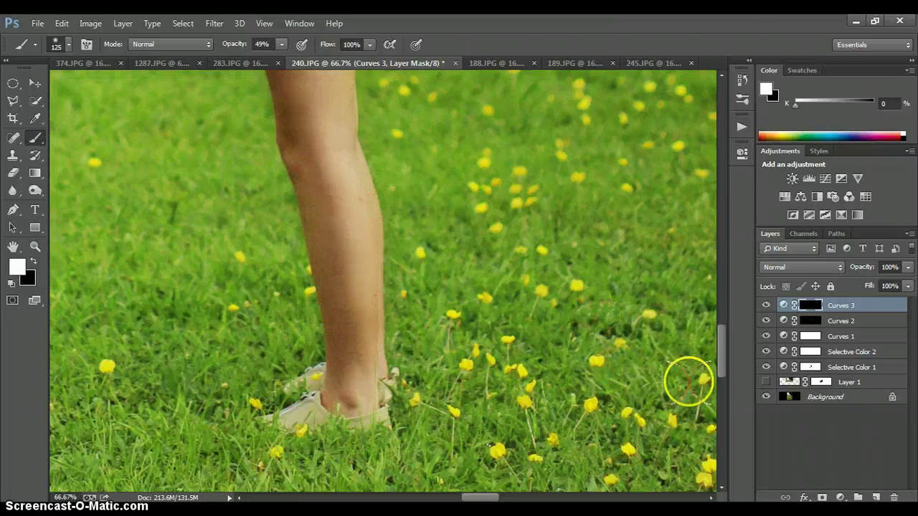
# Lower the Brush opacity to 24% and paint more shading along the legs and ankles on the third Curves mask
pyautogui.hotkey('ctrl', '-')
pyautogui.hotkey('ctrl', '-')
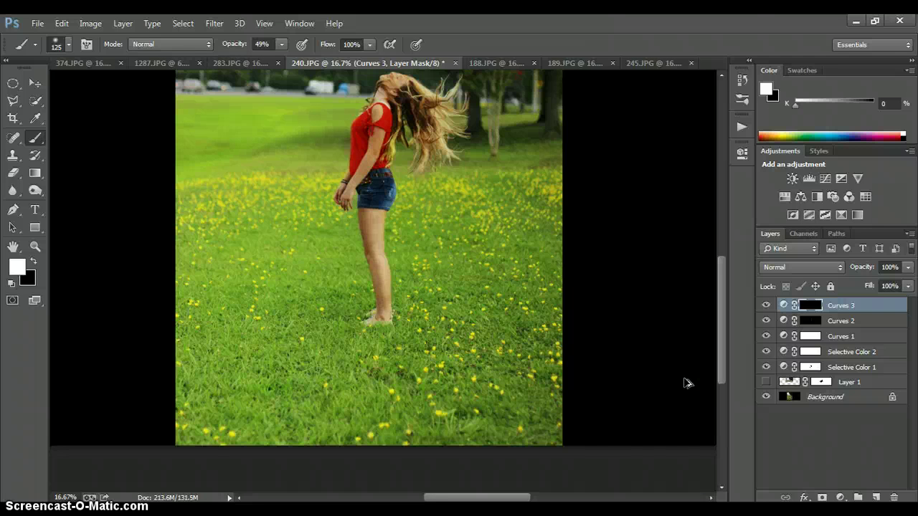
pyautogui.hotkey('ctrl', '+')
pyautogui.hotkey('ctrl', '+')
pyautogui.hotkey('ctrl', '+')
pyautogui.click(780, 443)
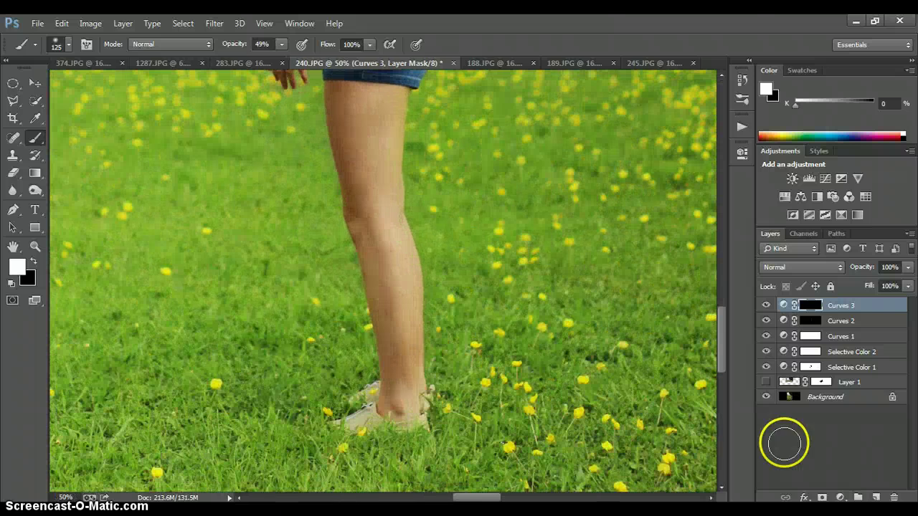
pyautogui.click(313, 58)
pyautogui.click(281, 45)
pyautogui.moveTo(267, 57); pyautogui.dragTo(263, 58)
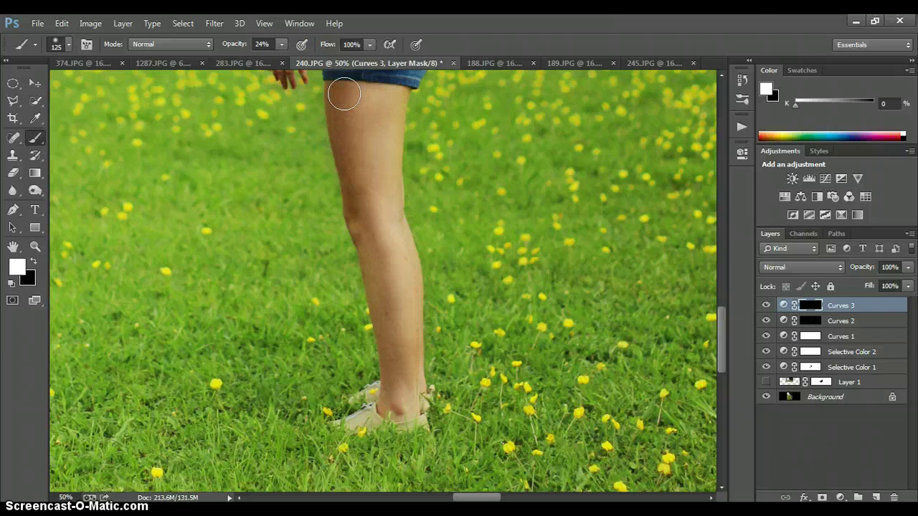
pyautogui.moveTo(380, 402)
pyautogui.mouseDown()
pyautogui.moveTo(432, 407)
pyautogui.moveTo(376, 393)
pyautogui.mouseUp()
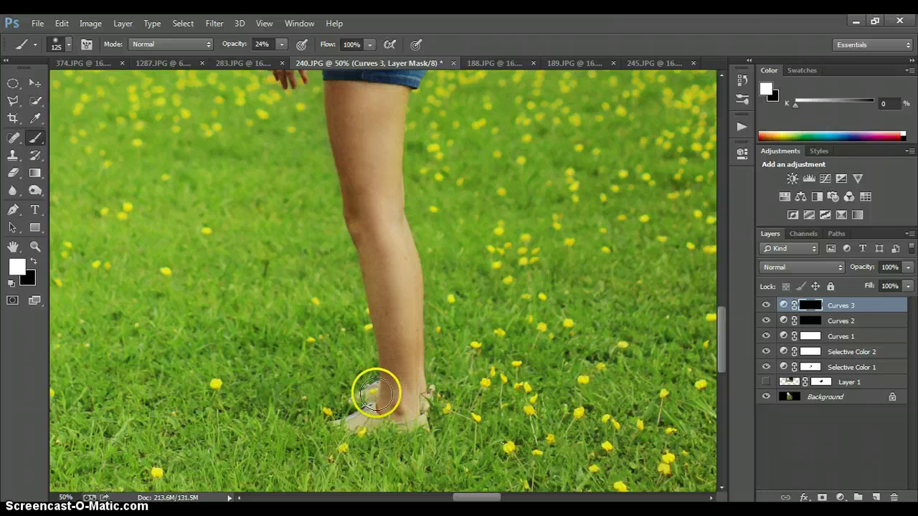
# Examine the third Curves retouching across the whole photo, the legs and the girl's upper body
pyautogui.scroll(-3, 375, 392)
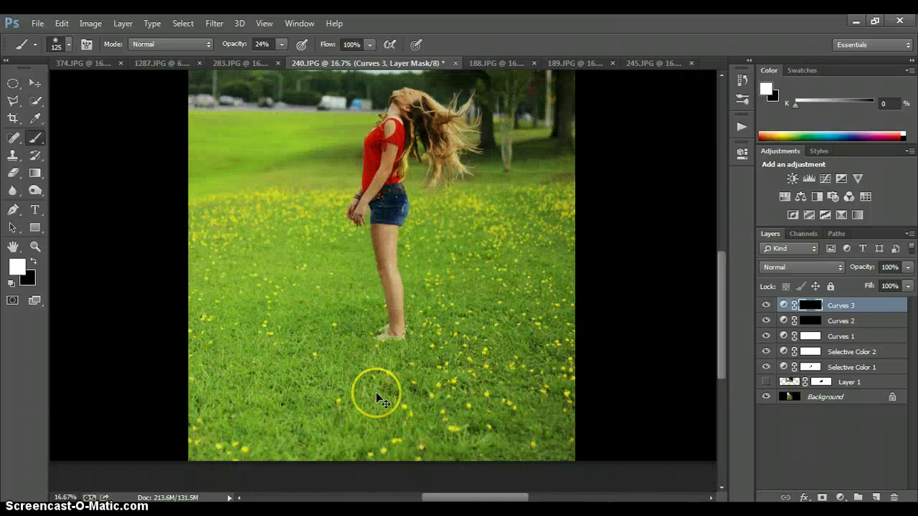
pyautogui.scroll(-1, 376, 392)
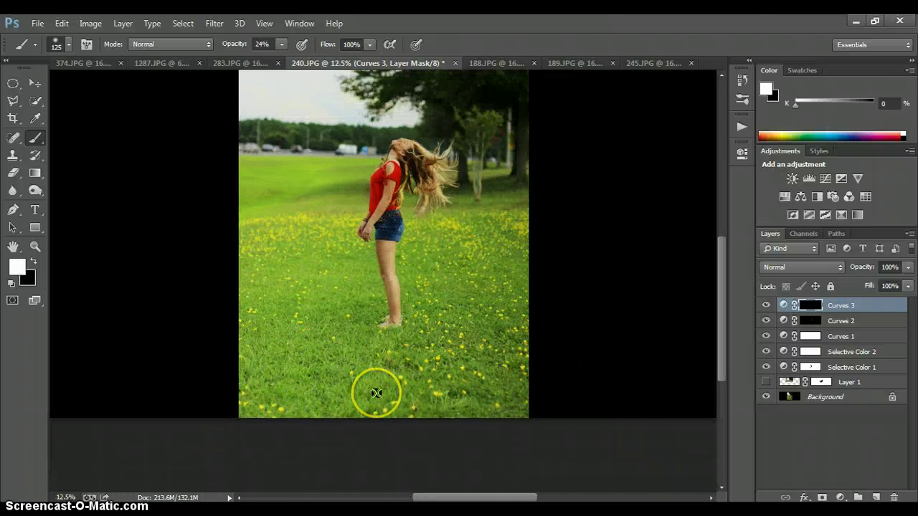
pyautogui.click(497, 295)
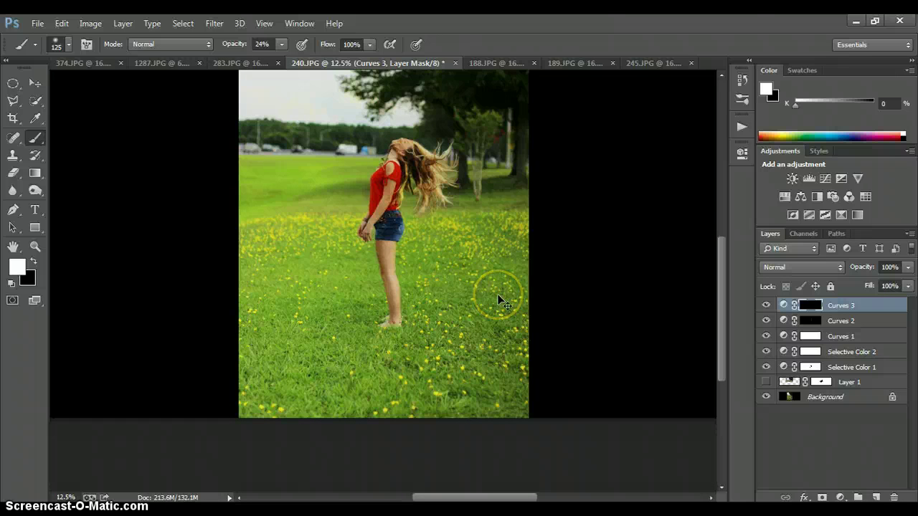
pyautogui.click(16, 170)
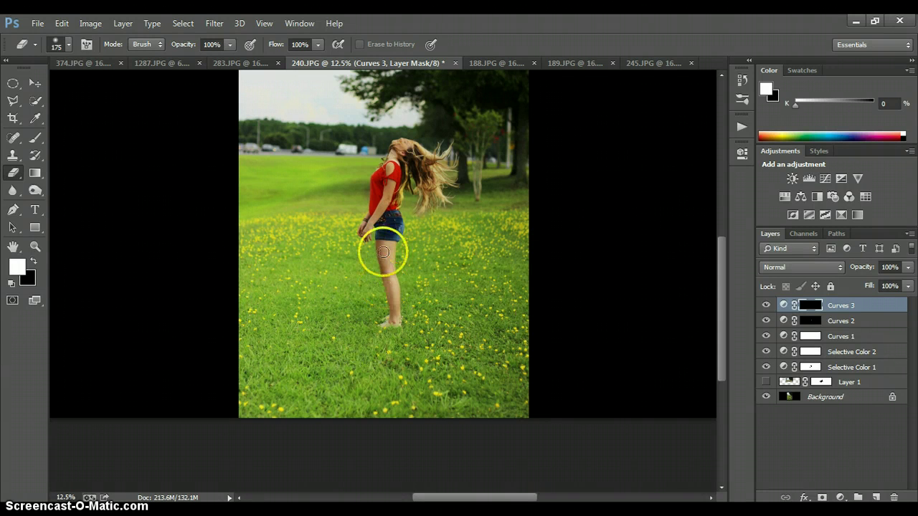
pyautogui.click(37, 138)
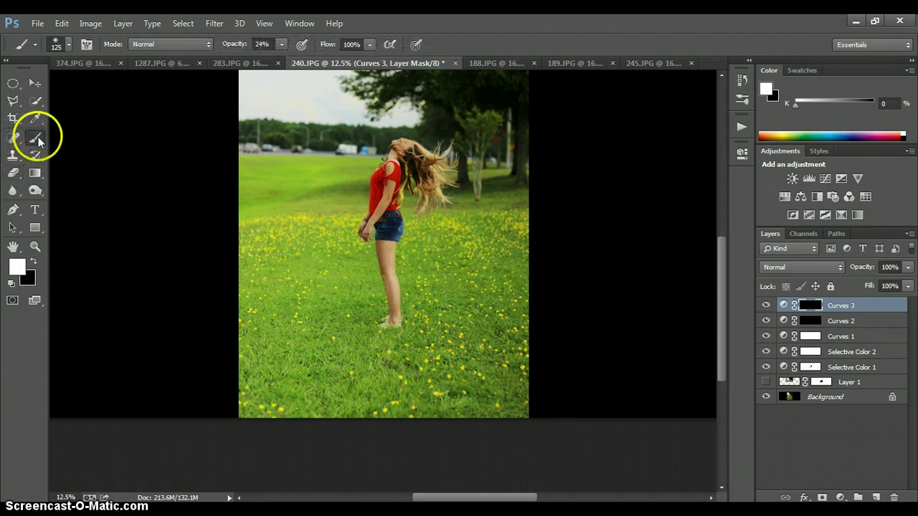
pyautogui.hotkey('ctrl', '+')
pyautogui.hotkey('ctrl', '+')
pyautogui.hotkey('ctrl', '+')
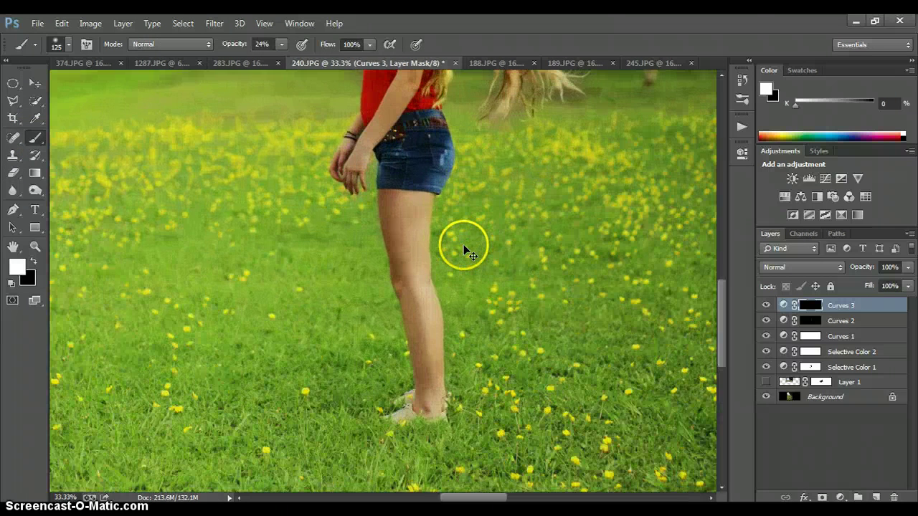
pyautogui.moveTo(528, 81); pyautogui.dragTo(487, 232)
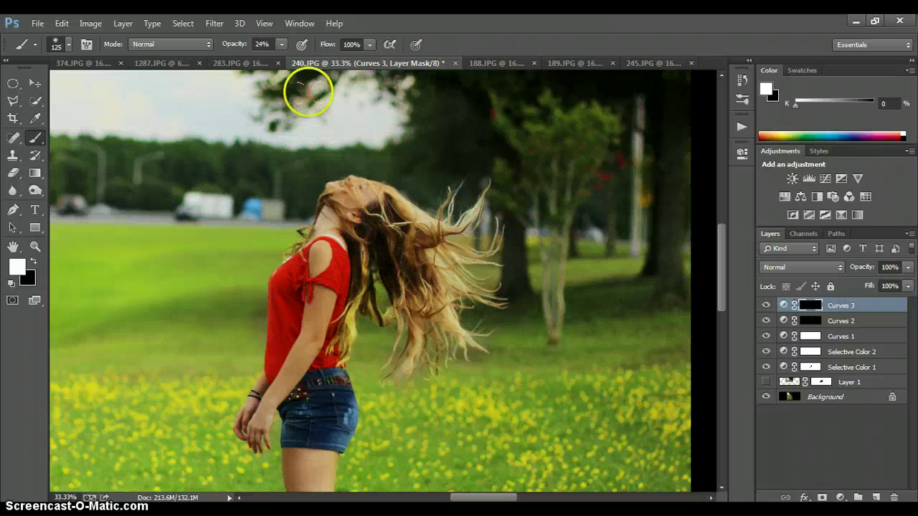
# Paint white over the shaded hair on the third Curves mask at 91% Brush opacity, with softer touch-ups on the girl at 40%
pyautogui.moveTo(282, 44)
pyautogui.mouseDown()
pyautogui.moveTo(280, 61)
pyautogui.moveTo(328, 65)
pyautogui.mouseUp()
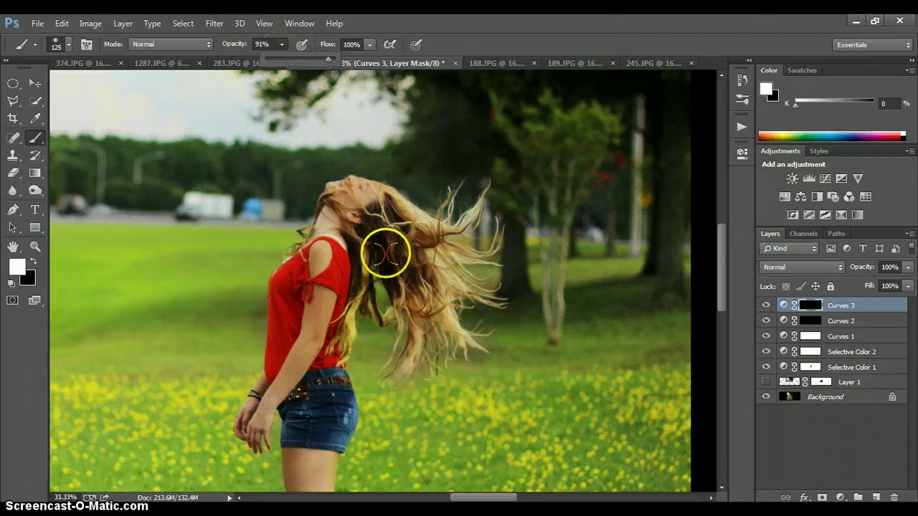
pyautogui.moveTo(402, 230)
pyautogui.mouseDown()
pyautogui.moveTo(386, 213)
pyautogui.moveTo(430, 219)
pyautogui.moveTo(356, 245)
pyautogui.mouseUp()
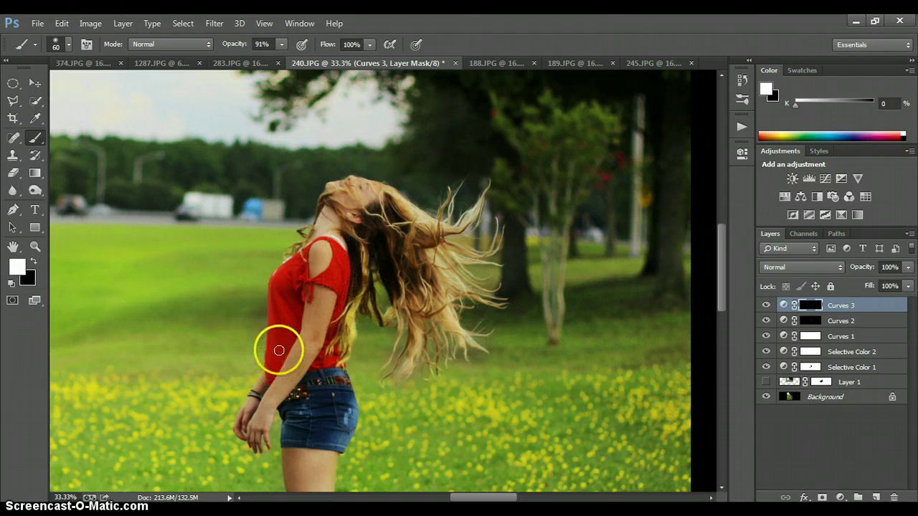
pyautogui.click(281, 45)
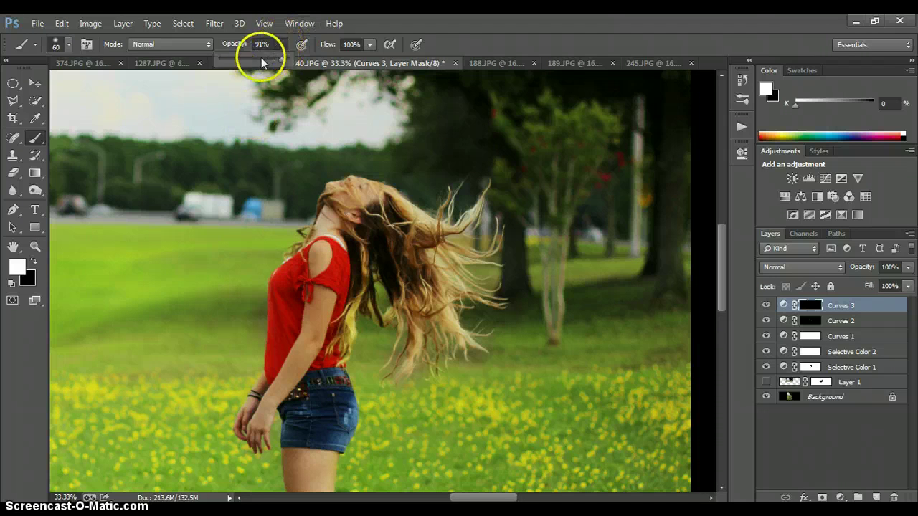
pyautogui.click(315, 254)
pyautogui.moveTo(359, 197)
pyautogui.mouseDown()
pyautogui.moveTo(323, 235)
pyautogui.moveTo(337, 213)
pyautogui.moveTo(362, 231)
pyautogui.moveTo(390, 173)
pyautogui.moveTo(561, 187)
pyautogui.mouseUp()
# Compare the whole photo with and without the third Curves adjustment at several magnifications
pyautogui.hotkey('ctrl', '-')
pyautogui.hotkey('ctrl', '-')
pyautogui.hotkey('ctrl', '-')
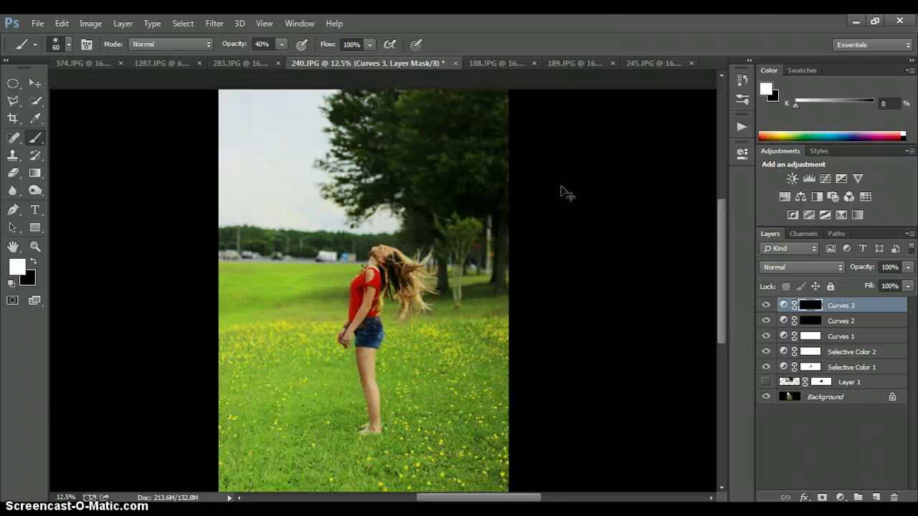
pyautogui.hotkey('ctrl', '-')
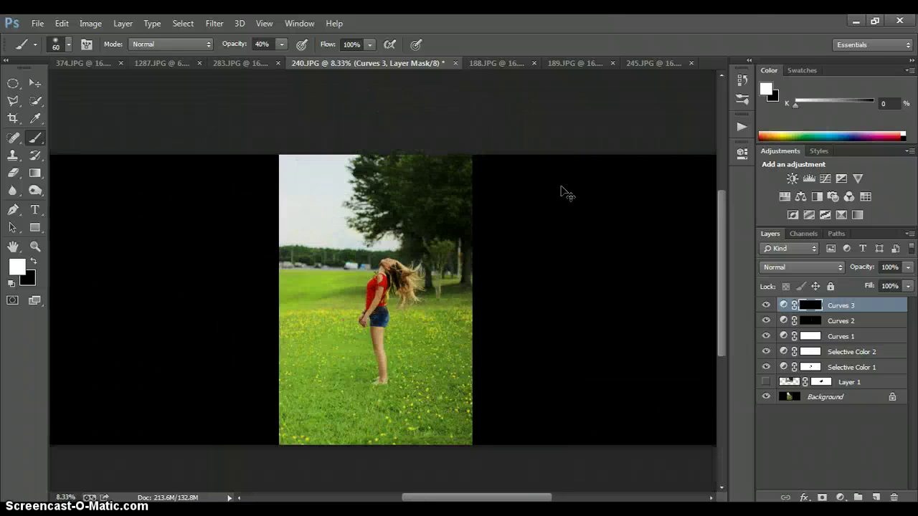
pyautogui.click(765, 306)
pyautogui.click(766, 305)
pyautogui.hotkey('ctrl', '+')
pyautogui.hotkey('ctrl', '+')
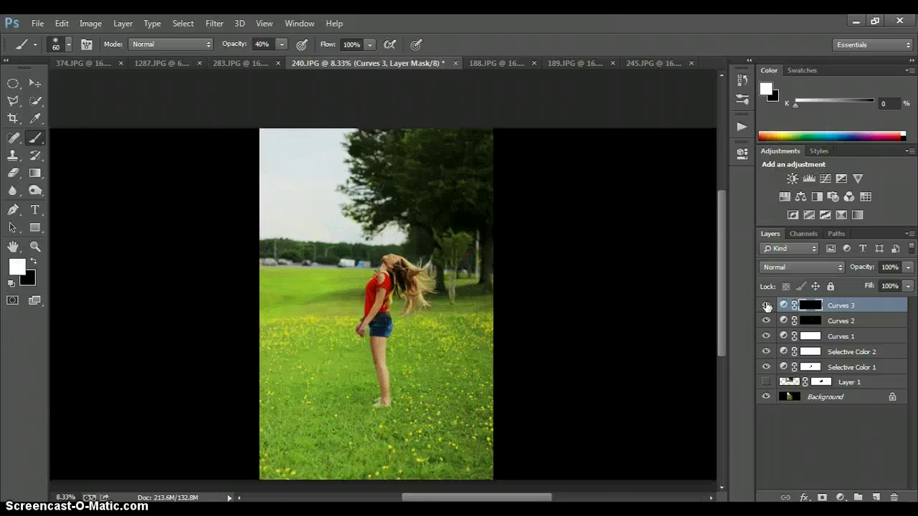
pyautogui.click(766, 306)
pyautogui.click(765, 307)
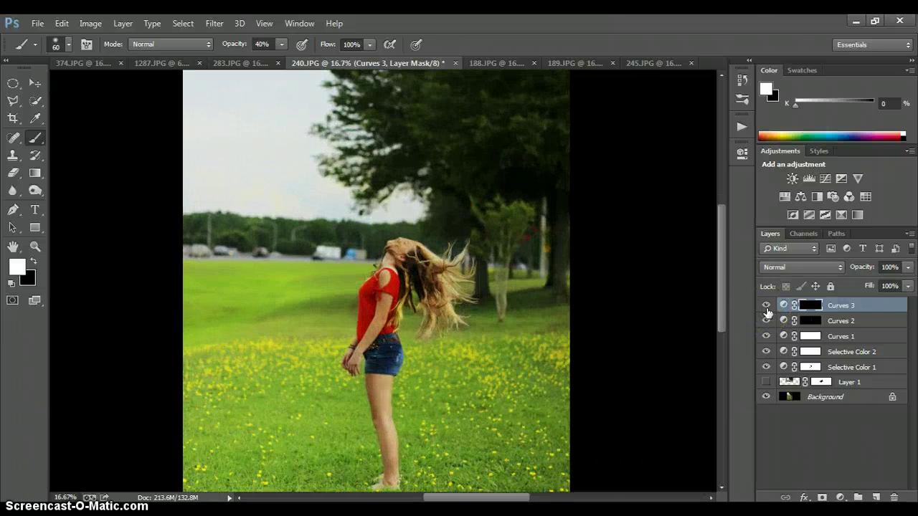
pyautogui.click(766, 307)
pyautogui.click(766, 306)
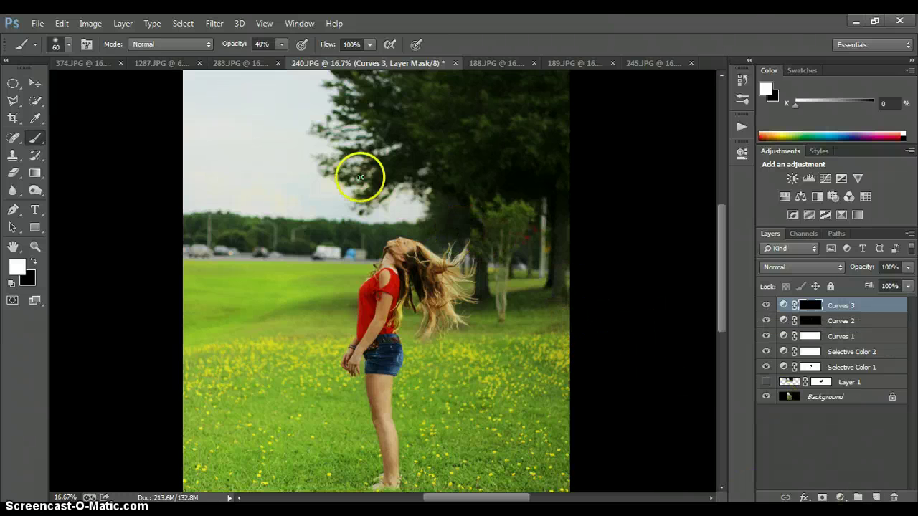
# Add a third Selective Color adjustment layer above the Curves layers and target its Greens
pyautogui.click(840, 497)
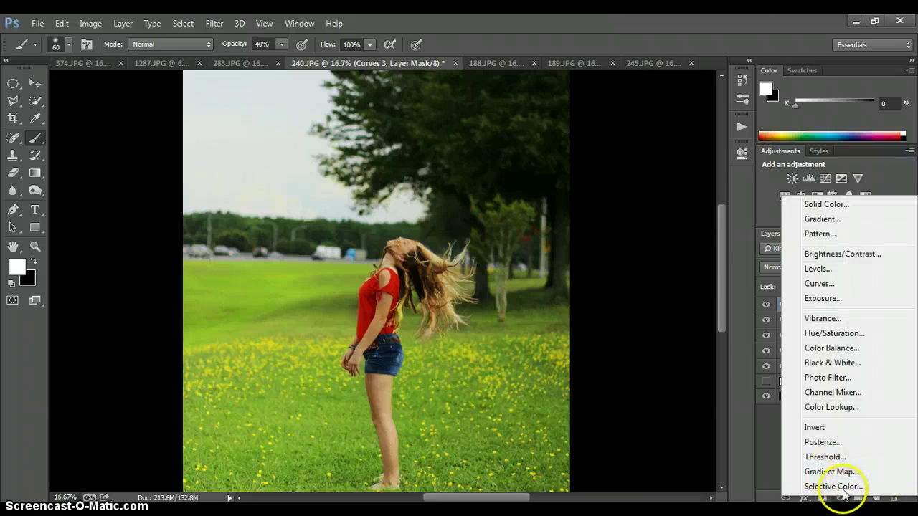
pyautogui.click(839, 488)
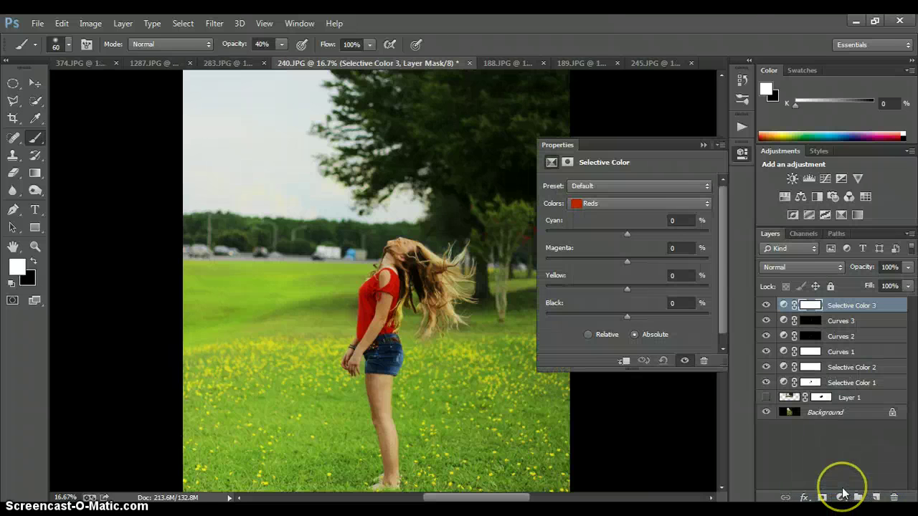
pyautogui.click(683, 206)
pyautogui.click(672, 243)
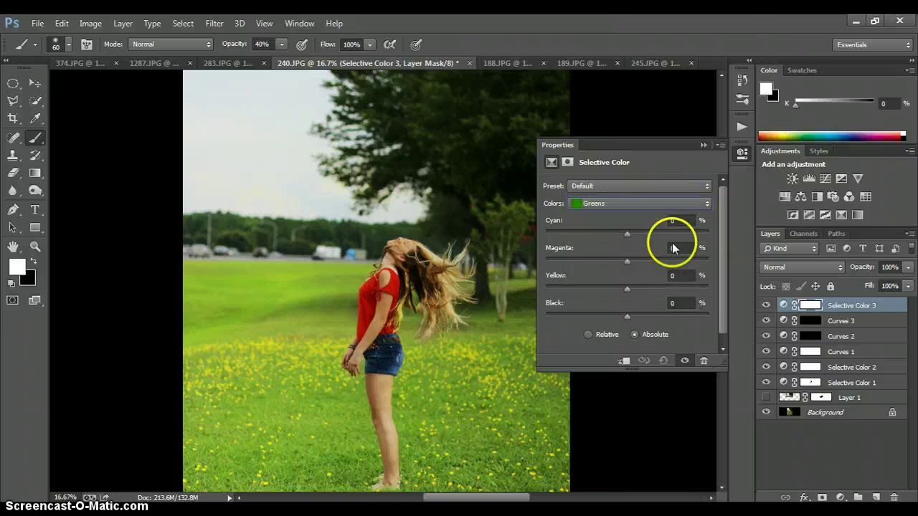
# Set the Greens to Cyan +100, Magenta -83, Yellow +100 and Black +100 in the third Selective Color adjustment
pyautogui.hotkey('ctrl', '-')
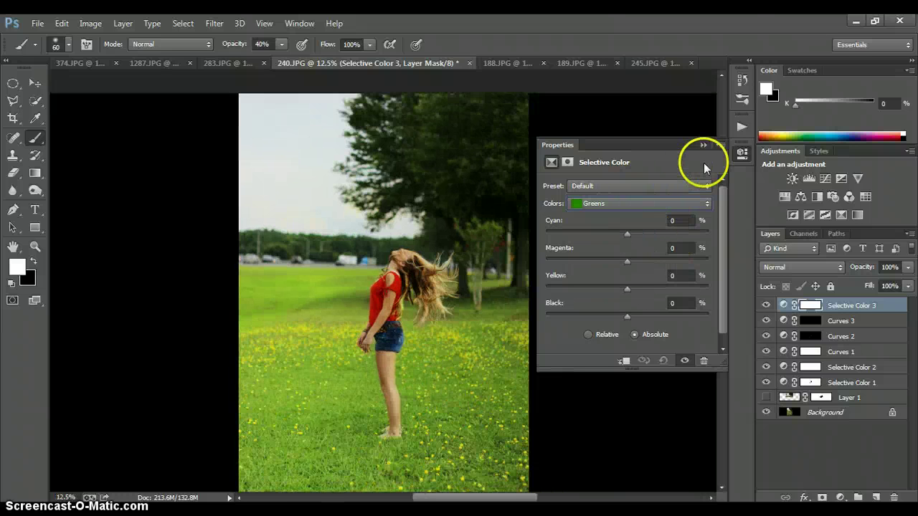
pyautogui.moveTo(628, 236)
pyautogui.mouseDown()
pyautogui.moveTo(689, 236)
pyautogui.moveTo(577, 236)
pyautogui.moveTo(709, 235)
pyautogui.mouseUp()
pyautogui.click(686, 248)
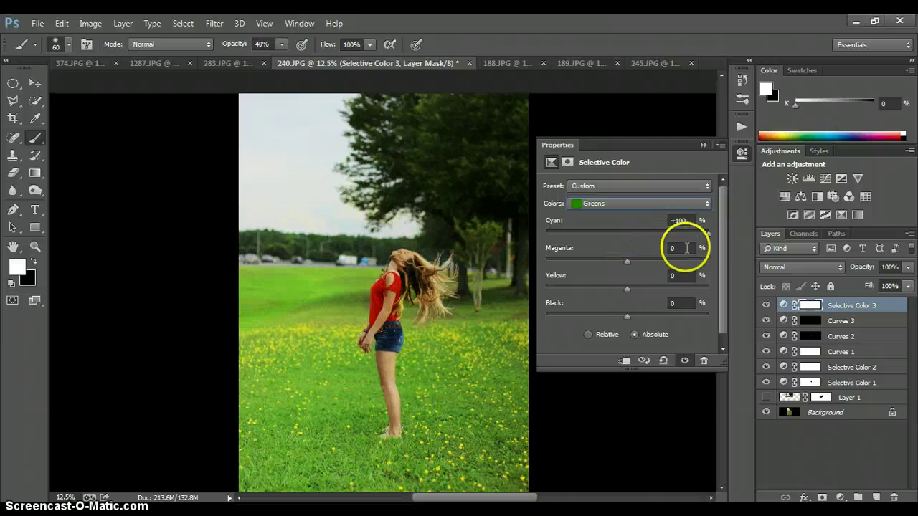
pyautogui.write('-85')
pyautogui.moveTo(558, 261); pyautogui.dragTo(560, 261)
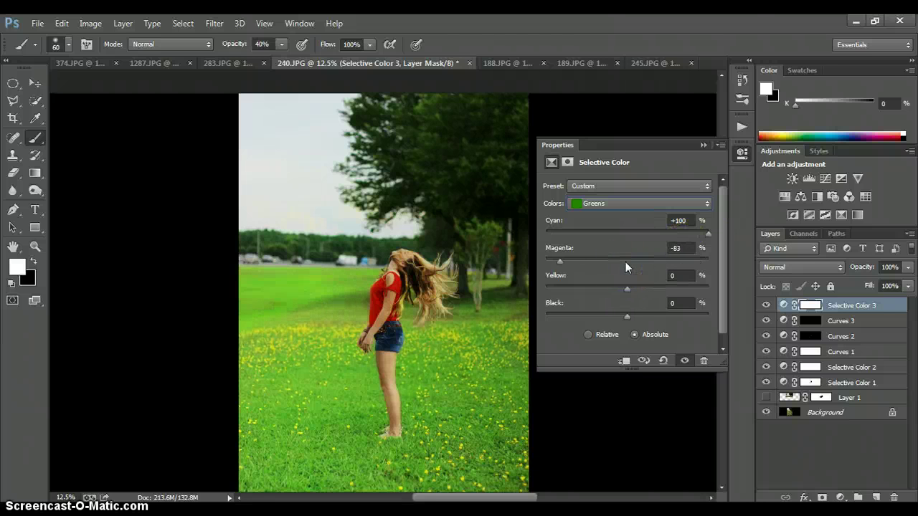
pyautogui.click(618, 303)
pyautogui.moveTo(627, 289); pyautogui.dragTo(708, 289)
pyautogui.moveTo(627, 316); pyautogui.dragTo(708, 316)
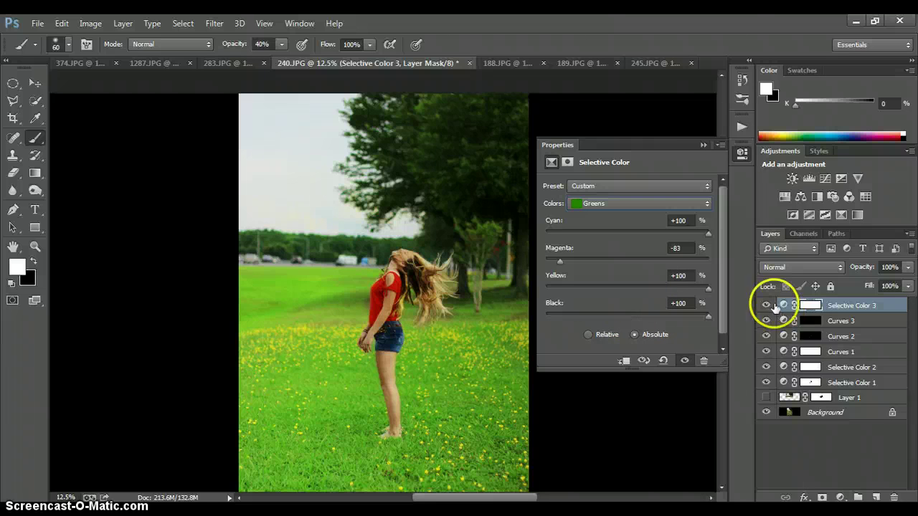
# Invert the third Selective Color mask to black and paint white over the tree foliage with a size 400 Brush at 100% opacity
pyautogui.click(704, 144)
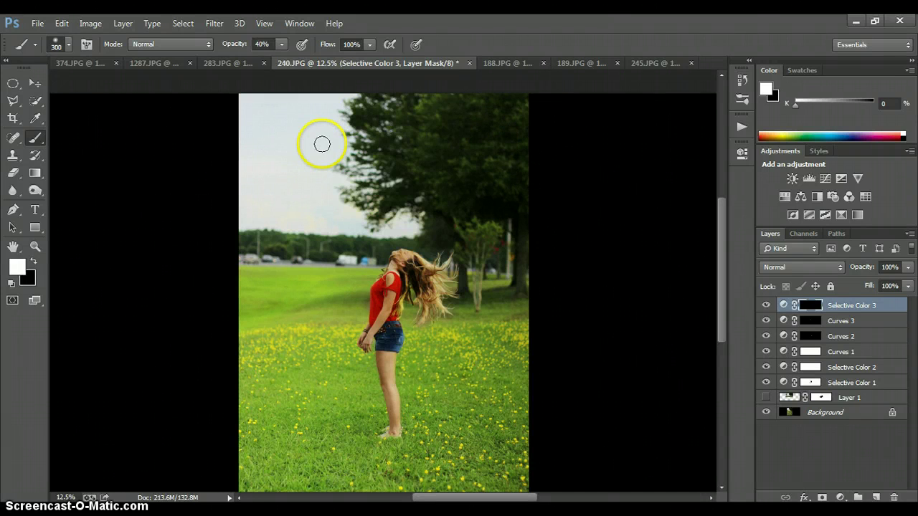
pyautogui.press(']')
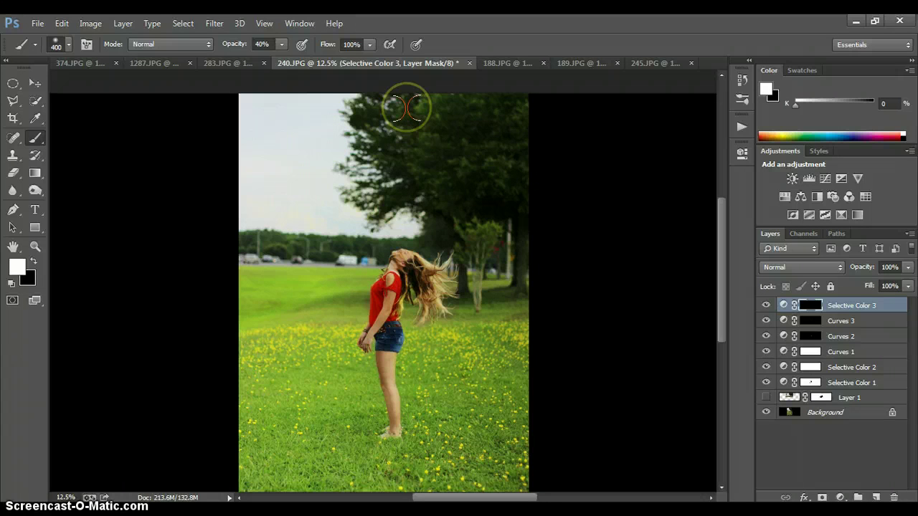
pyautogui.click(281, 44)
pyautogui.moveTo(280, 58); pyautogui.dragTo(392, 63)
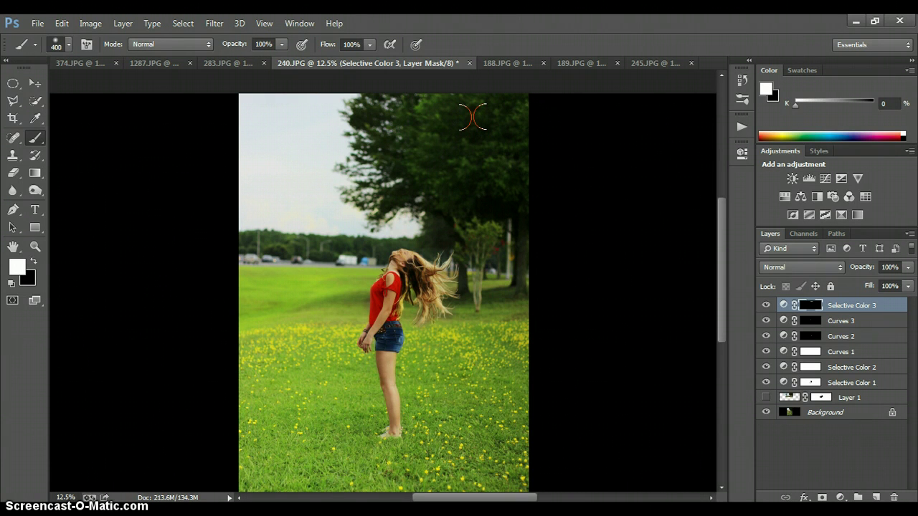
pyautogui.moveTo(472, 116)
pyautogui.mouseDown()
pyautogui.moveTo(393, 152)
pyautogui.moveTo(409, 179)
pyautogui.moveTo(355, 181)
pyautogui.moveTo(359, 151)
pyautogui.moveTo(372, 187)
pyautogui.moveTo(386, 187)
pyautogui.moveTo(360, 211)
pyautogui.moveTo(389, 221)
pyautogui.moveTo(460, 194)
pyautogui.moveTo(428, 197)
pyautogui.moveTo(455, 228)
pyautogui.moveTo(425, 231)
pyautogui.moveTo(445, 219)
pyautogui.moveTo(462, 221)
pyautogui.moveTo(480, 242)
pyautogui.moveTo(472, 220)
pyautogui.moveTo(493, 224)
pyautogui.moveTo(466, 269)
pyautogui.moveTo(457, 220)
pyautogui.moveTo(527, 203)
pyautogui.moveTo(536, 179)
pyautogui.moveTo(496, 118)
pyautogui.moveTo(486, 152)
pyautogui.moveTo(408, 188)
pyautogui.mouseUp()
pyautogui.hotkey('ctrl', '-')
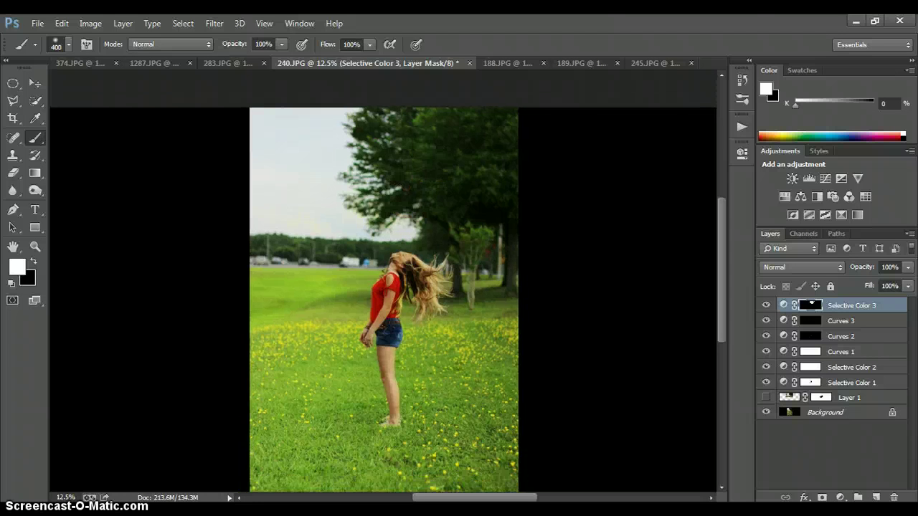